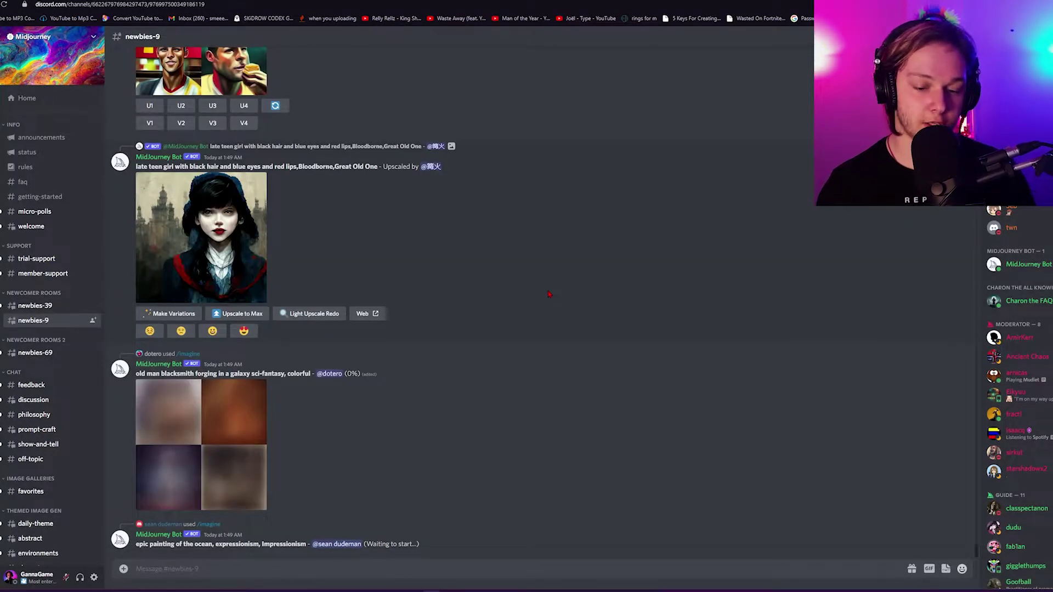
scroll(327, 248, up, 2)
scroll(390, 223, up, 3)
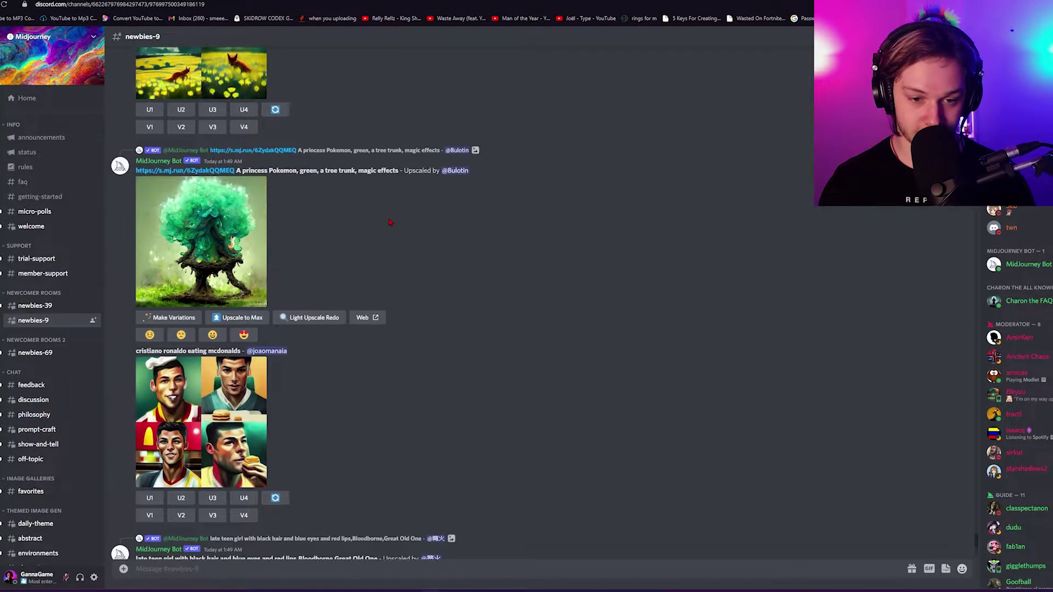
scroll(381, 275, up, 3)
scroll(346, 275, up, 2)
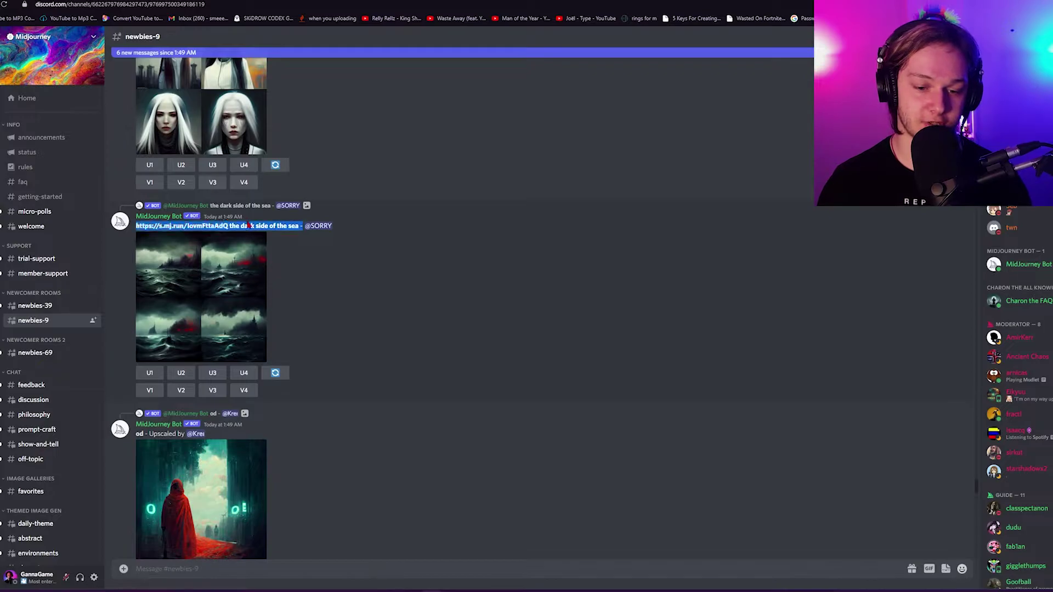
scroll(423, 235, down, 5)
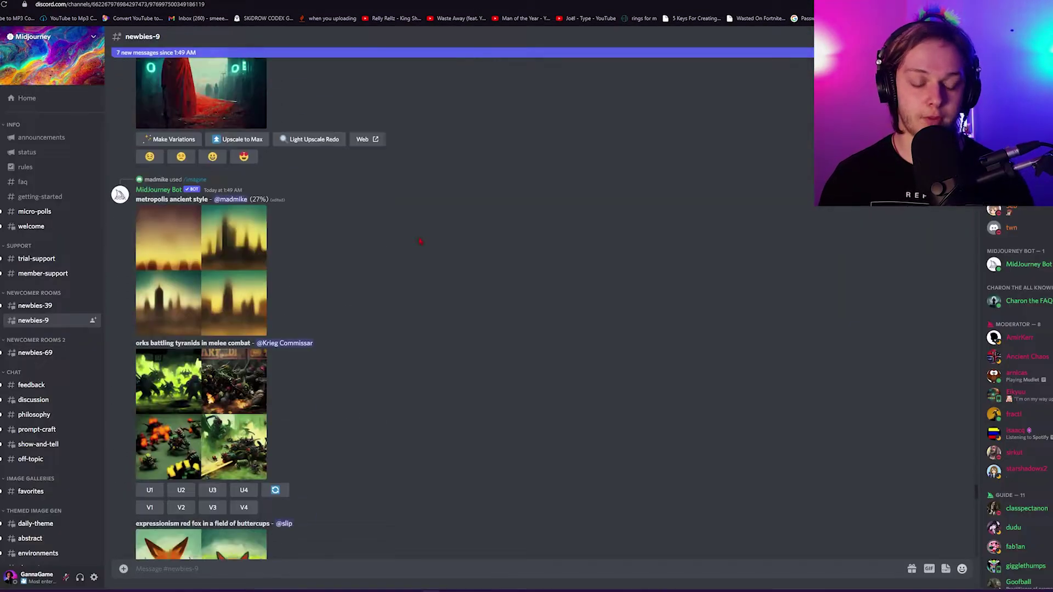
scroll(425, 240, down, 5)
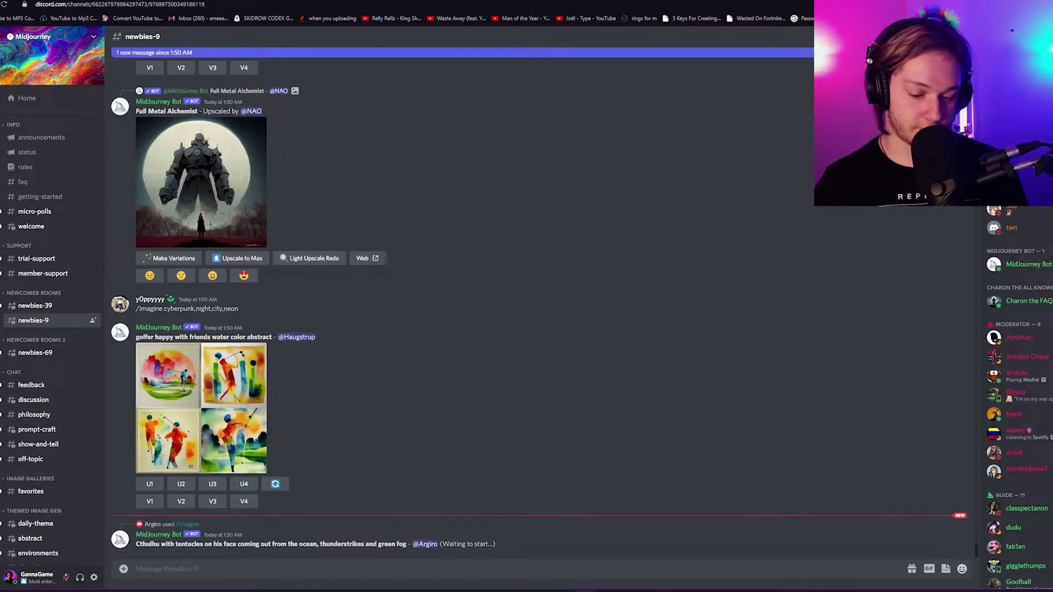
text(/imagine prompt true lo)
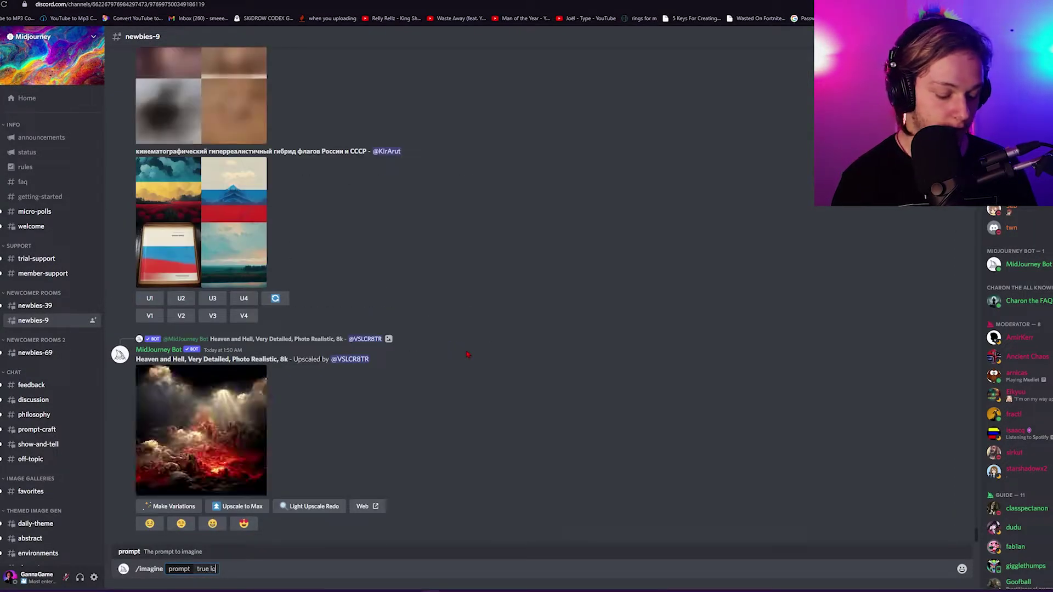
Step: Generate the 'true love' grid, view it at original size, then return to the channel
key(Return)
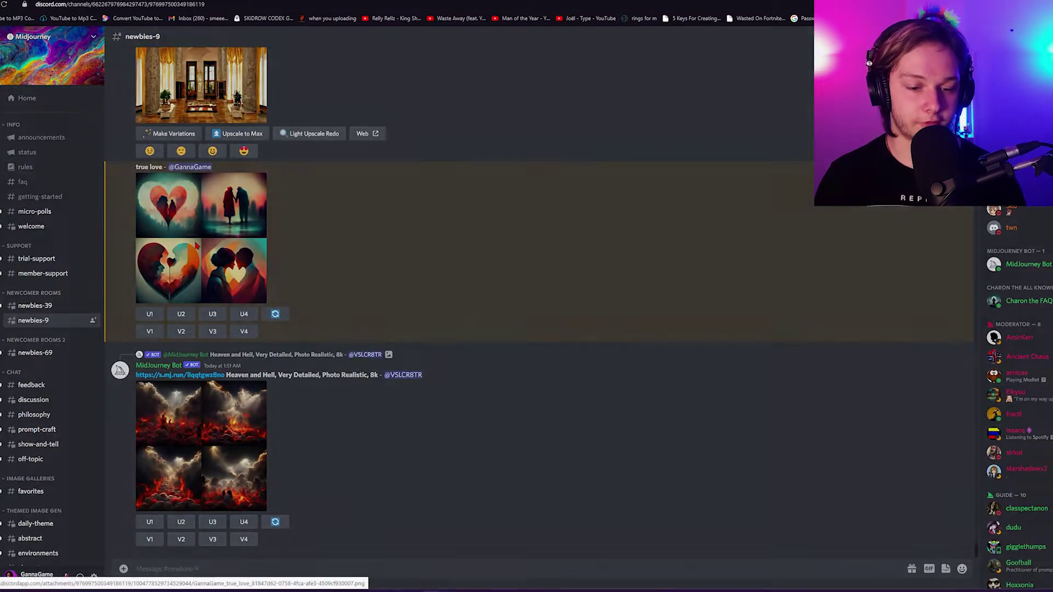
click(202, 239)
click(431, 426)
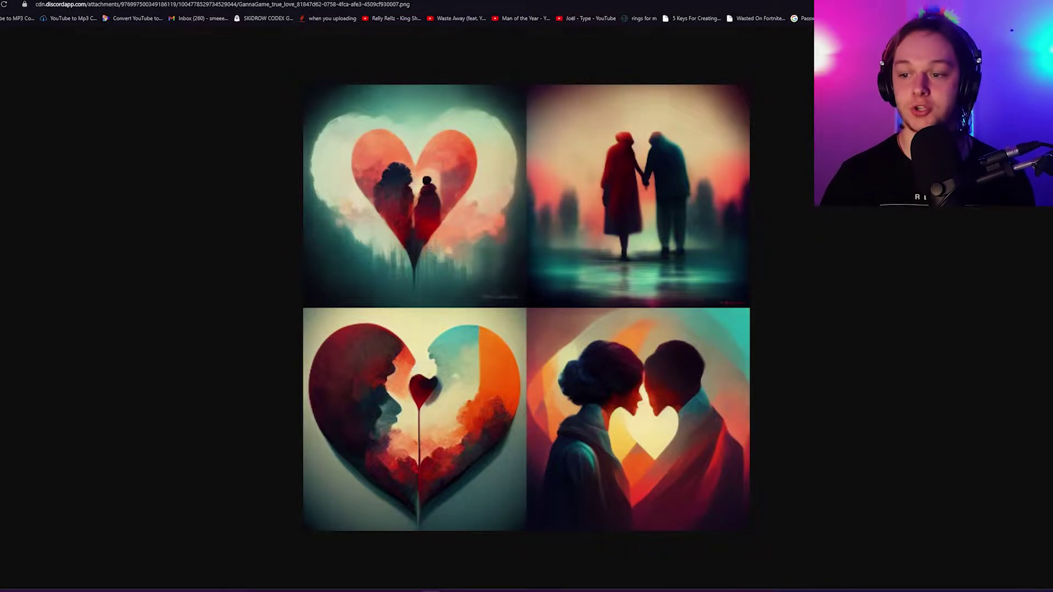
key(ctrl+w)
Step: Submit the 'zombie apocalypse in space realistic' prompt and glance at the cyberpunk moon grid meanwhile
key(Escape)
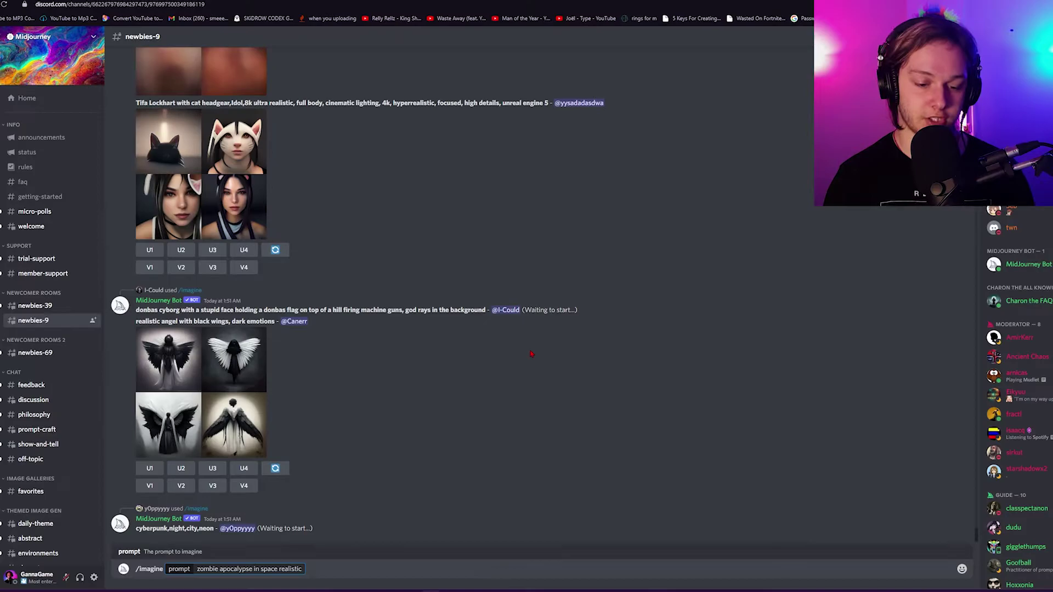
key(Return)
click(222, 294)
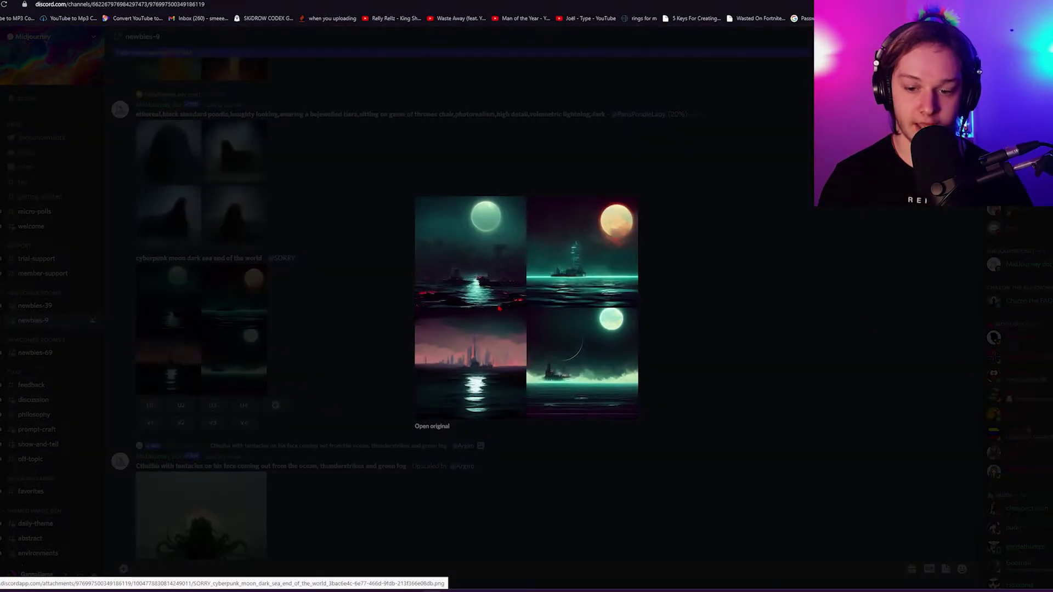
click(351, 280)
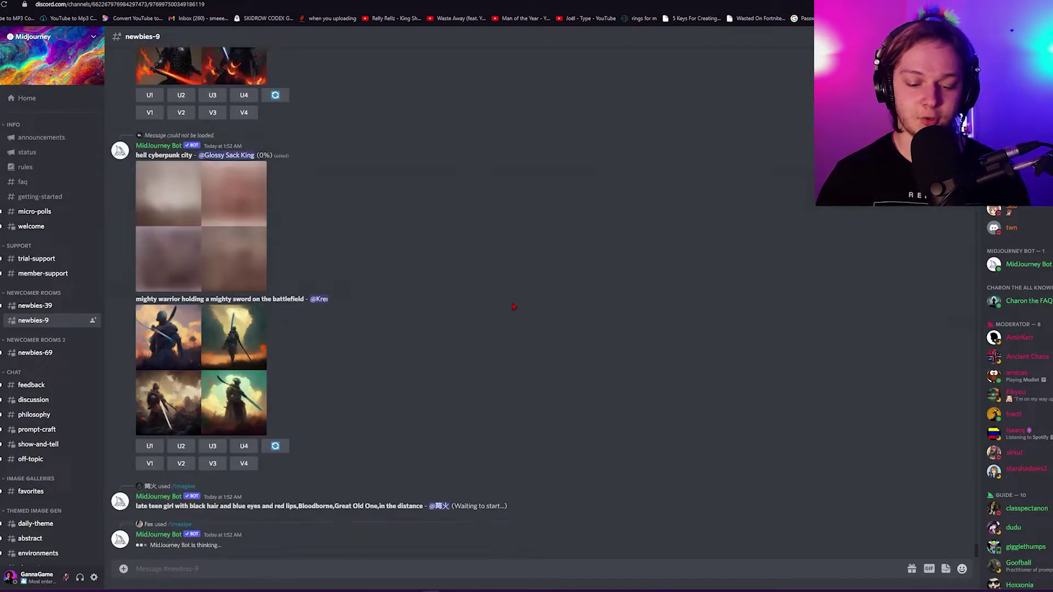
Step: View the finished zombie apocalypse grid at original size, then return to the channel
click(247, 436)
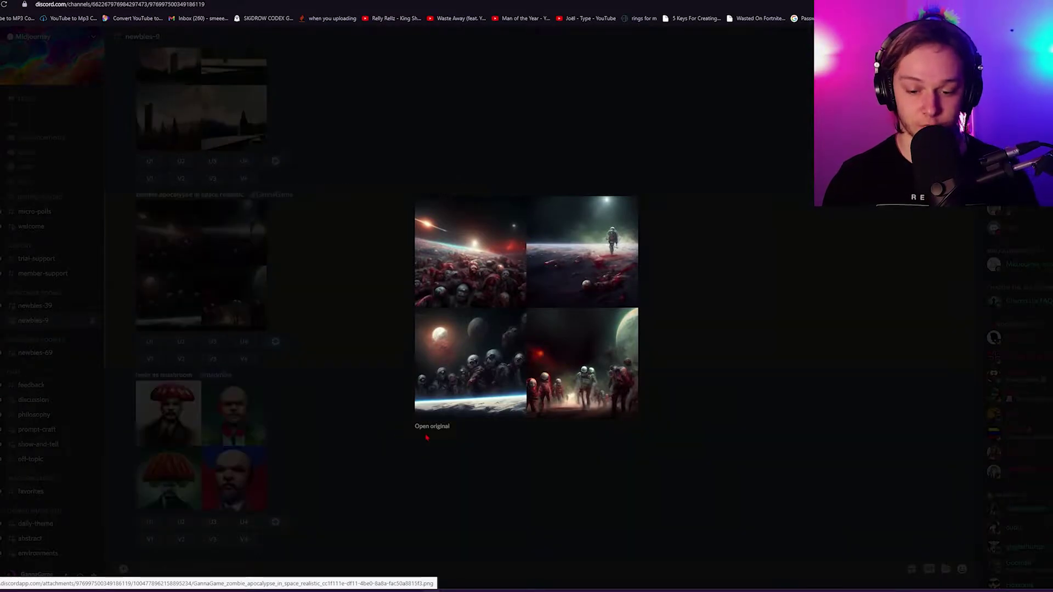
click(365, 444)
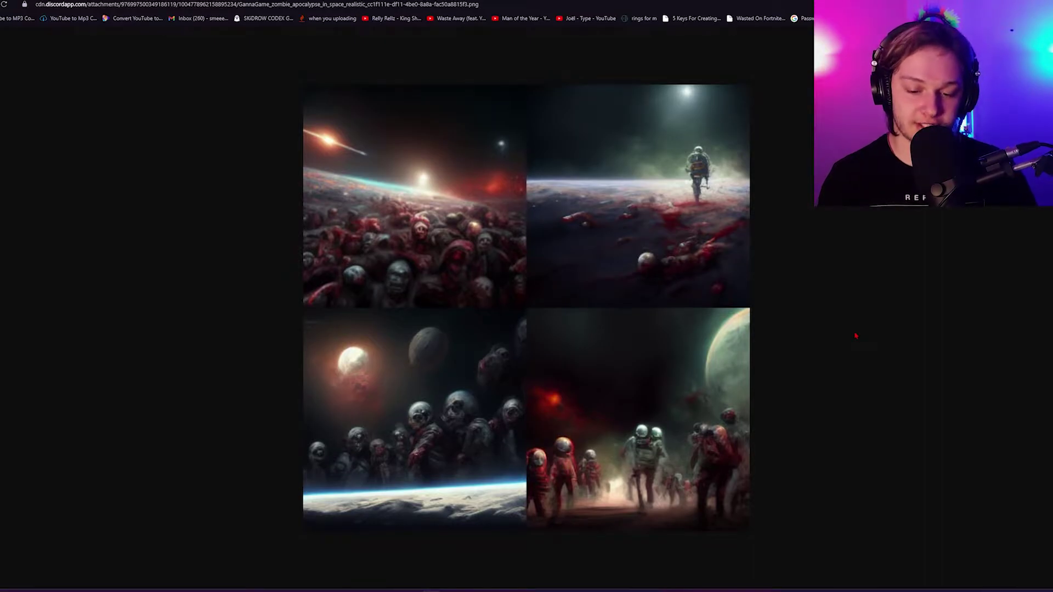
key(ctrl+w)
Step: Start an /imagine prompt 'a new color', checking the color-versus-colour spelling in the Google tab
click(781, 359)
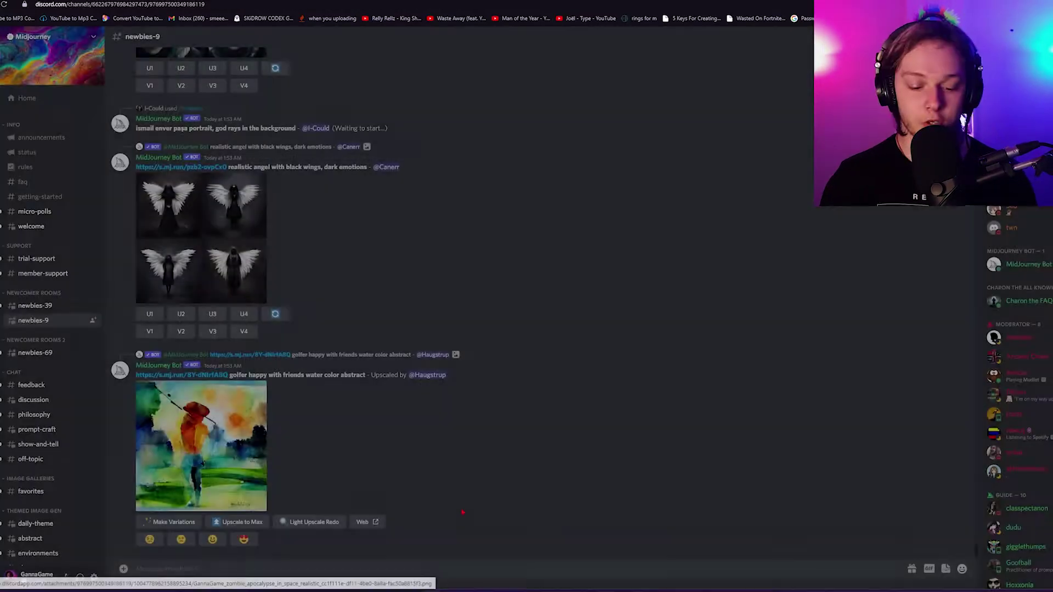
text(/)
click(395, 395)
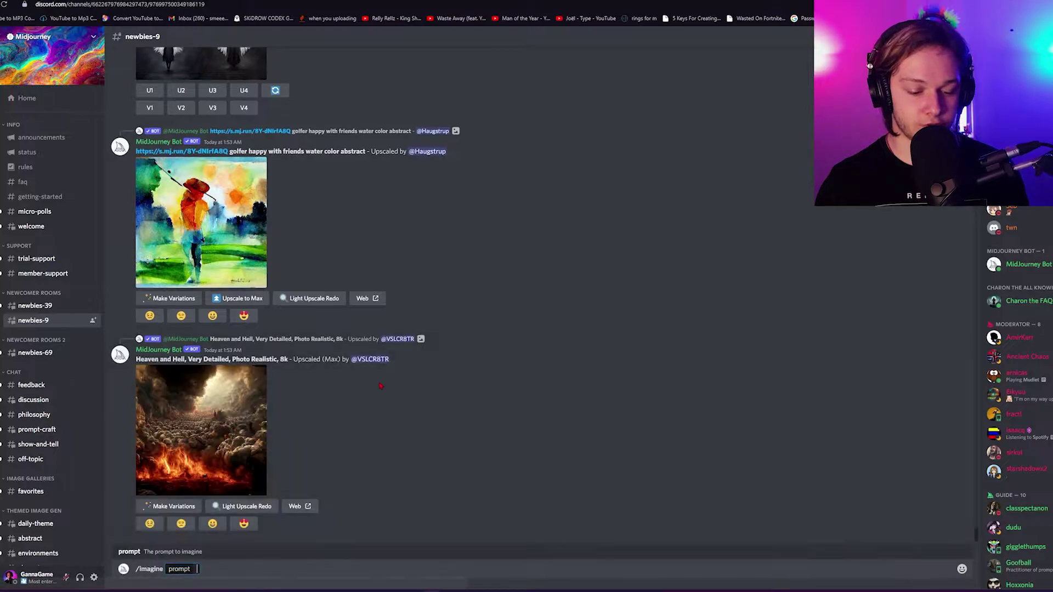
text(a new c)
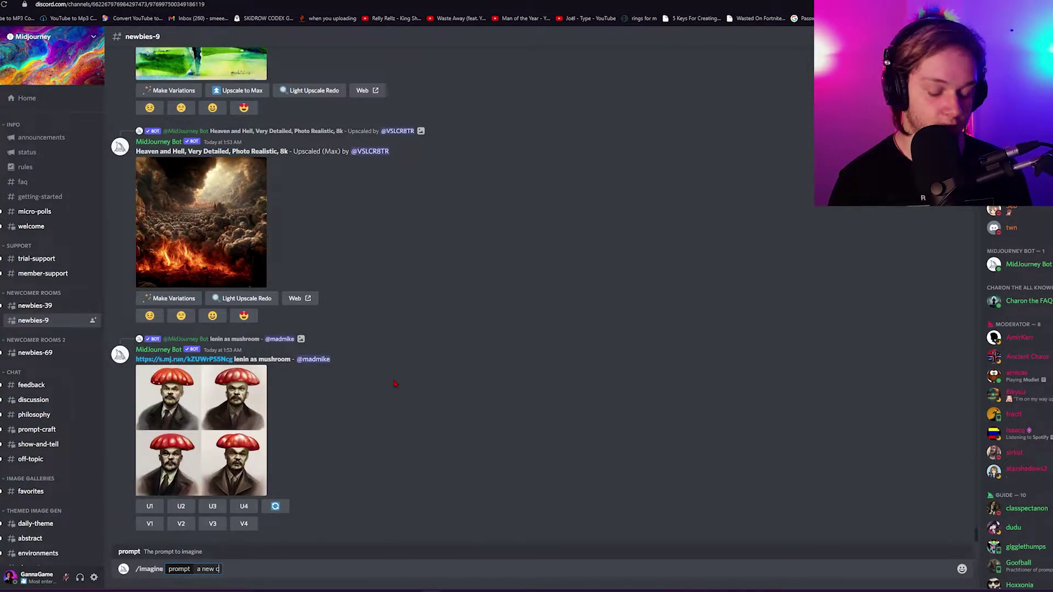
text(olo)
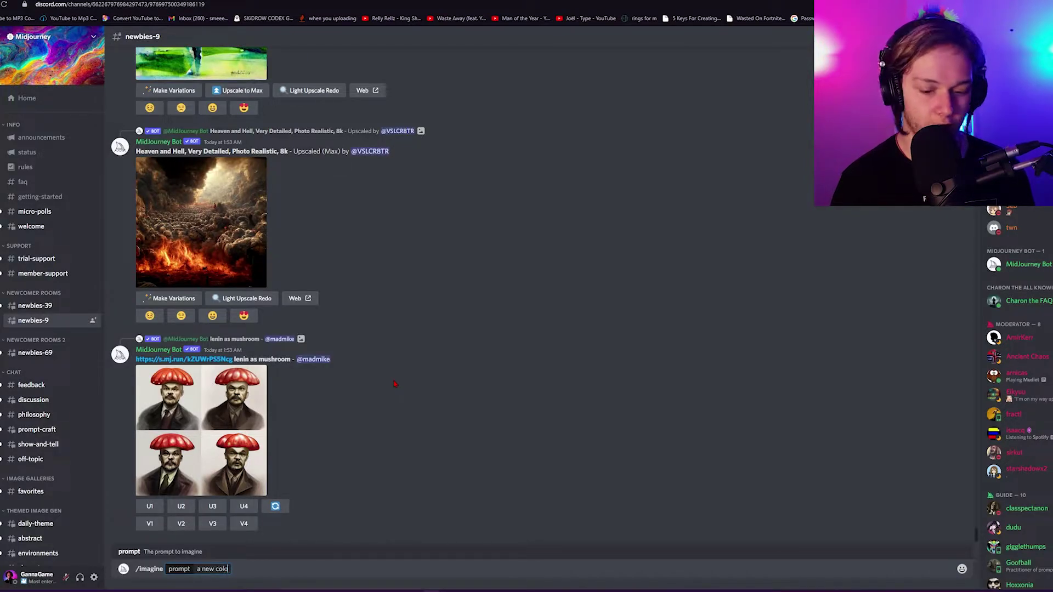
key(ctrl+Tab)
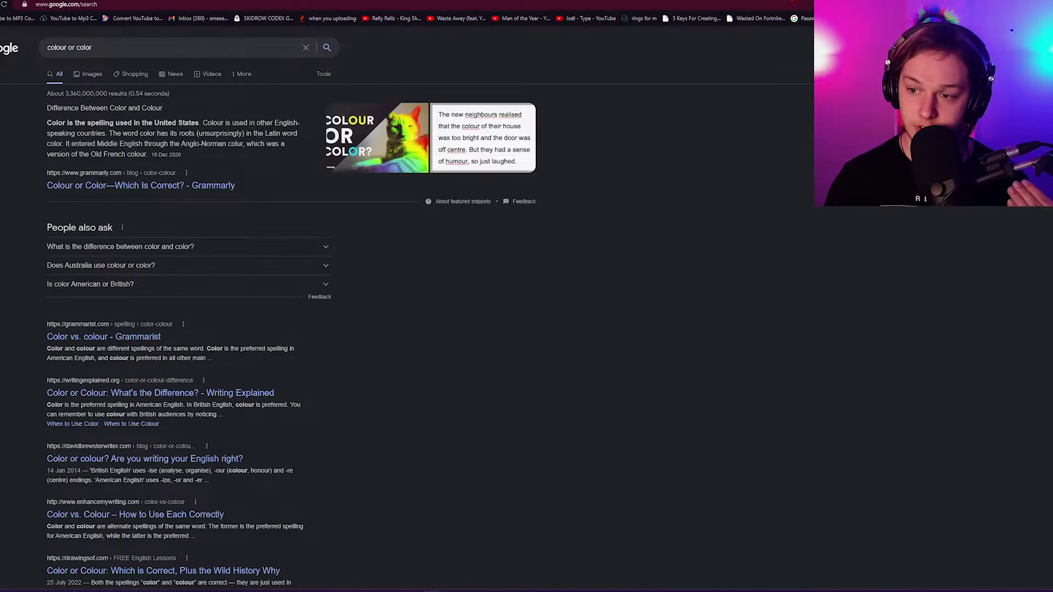
key(ctrl+shift+Tab)
key(ctrl+shift+Tab)
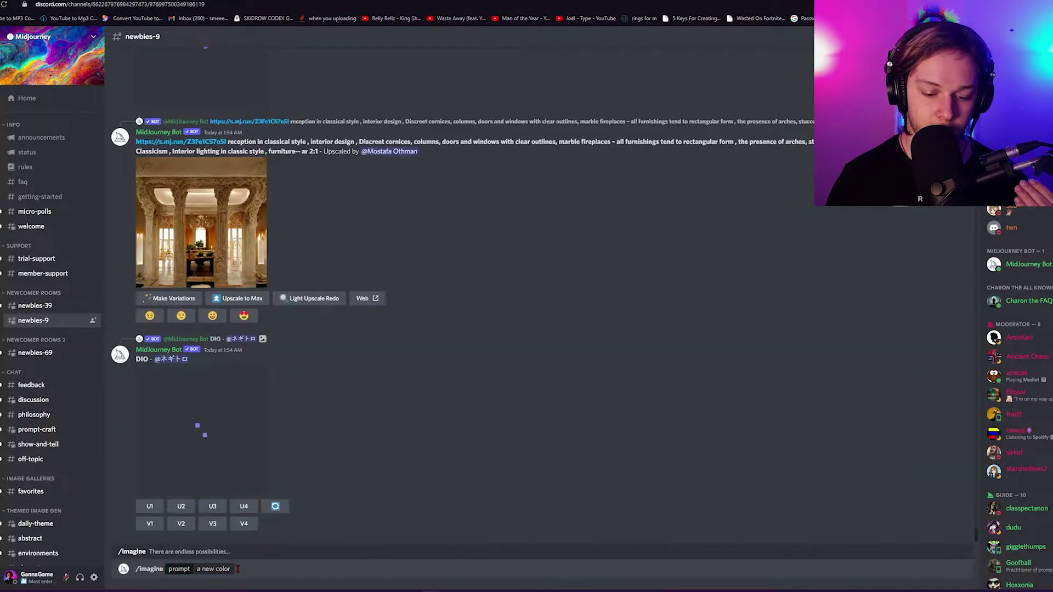
Step: Preview another user's black-winged angel image while waiting, then close it
click(214, 224)
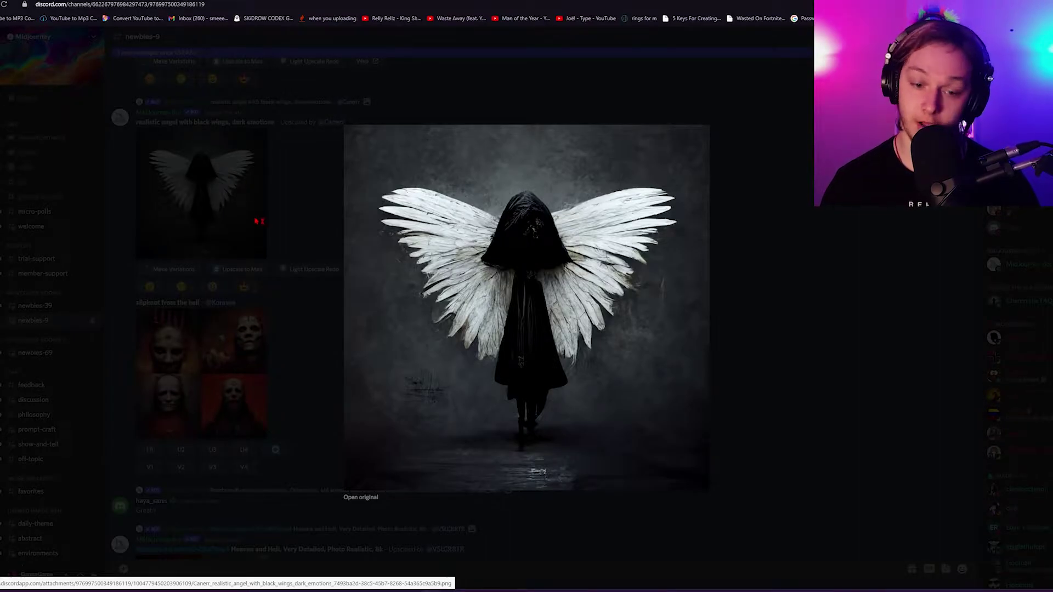
click(268, 213)
scroll(200, 302, down, 5)
Step: View the 'a new color' grid at original size, then return to the channel
click(183, 472)
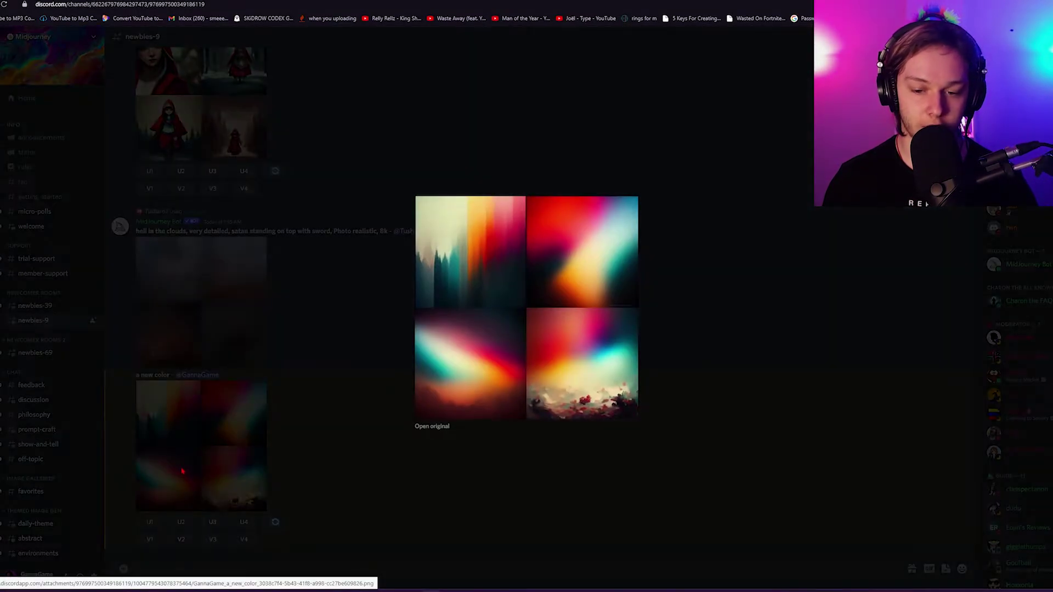
click(420, 427)
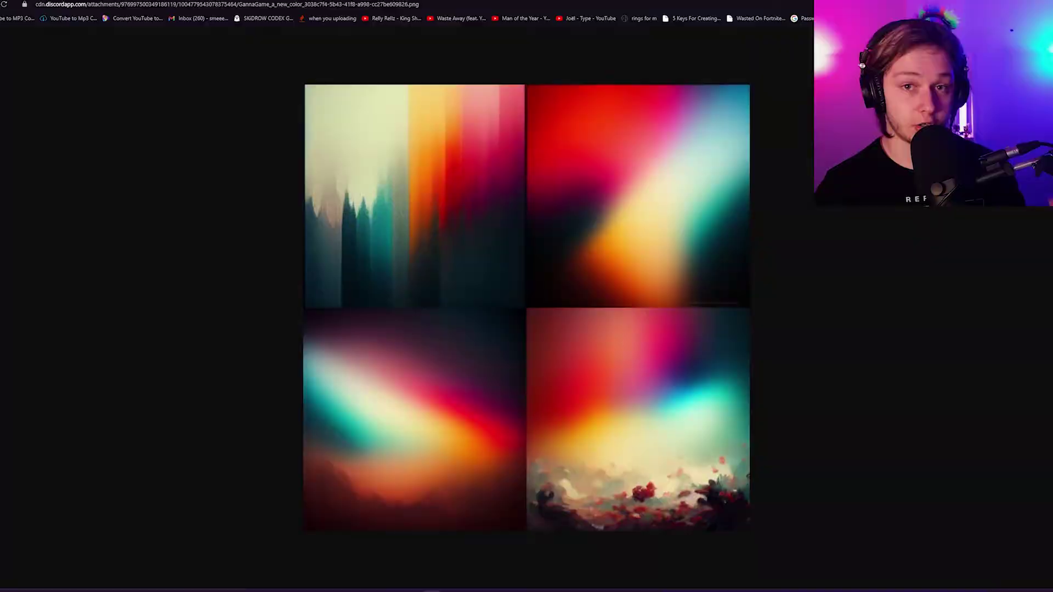
key(alt+Left)
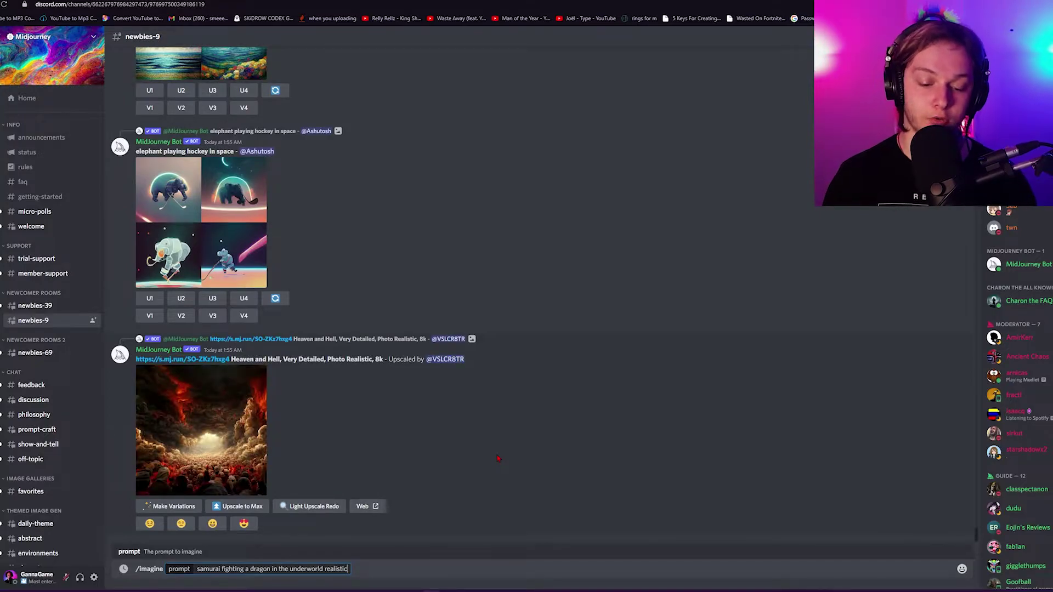
Step: Generate the 'samurai fighting a dragon in the underworld realistic' grid and view it full-size
key(Return)
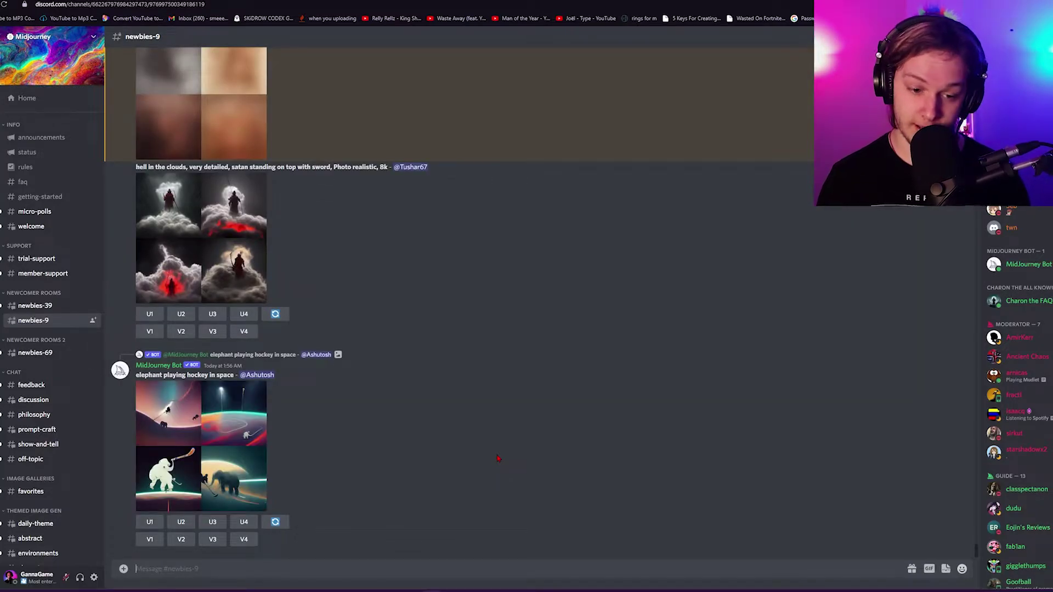
scroll(246, 183, up, 3)
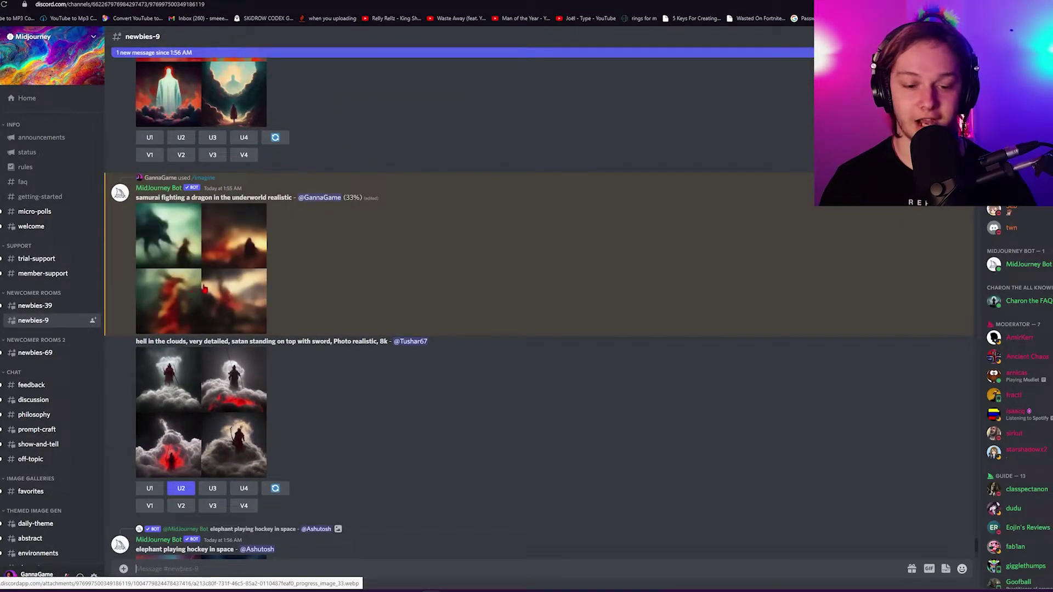
scroll(412, 294, down, 10)
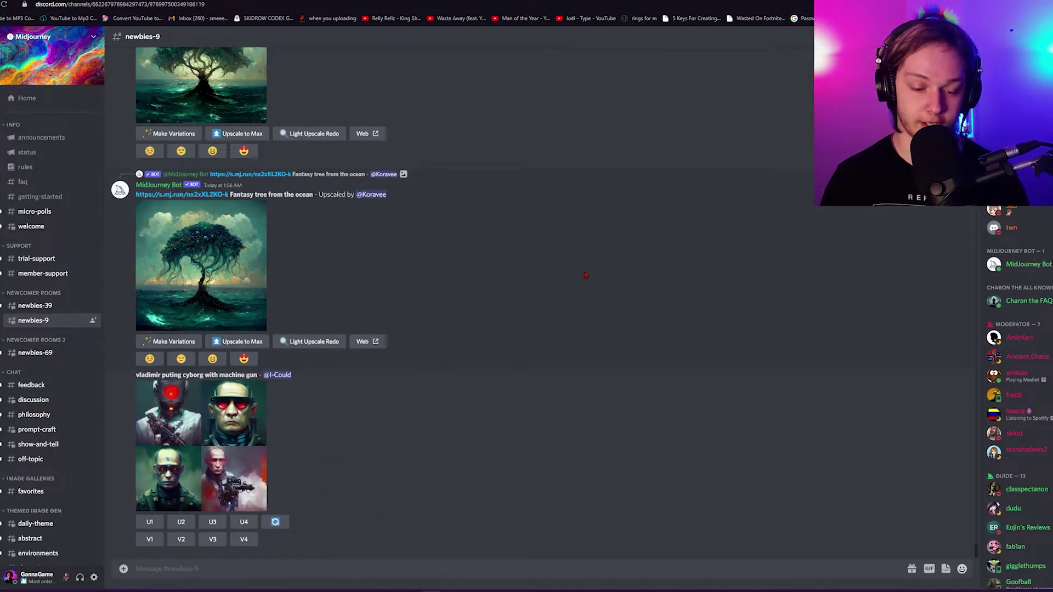
scroll(586, 274, up, 5)
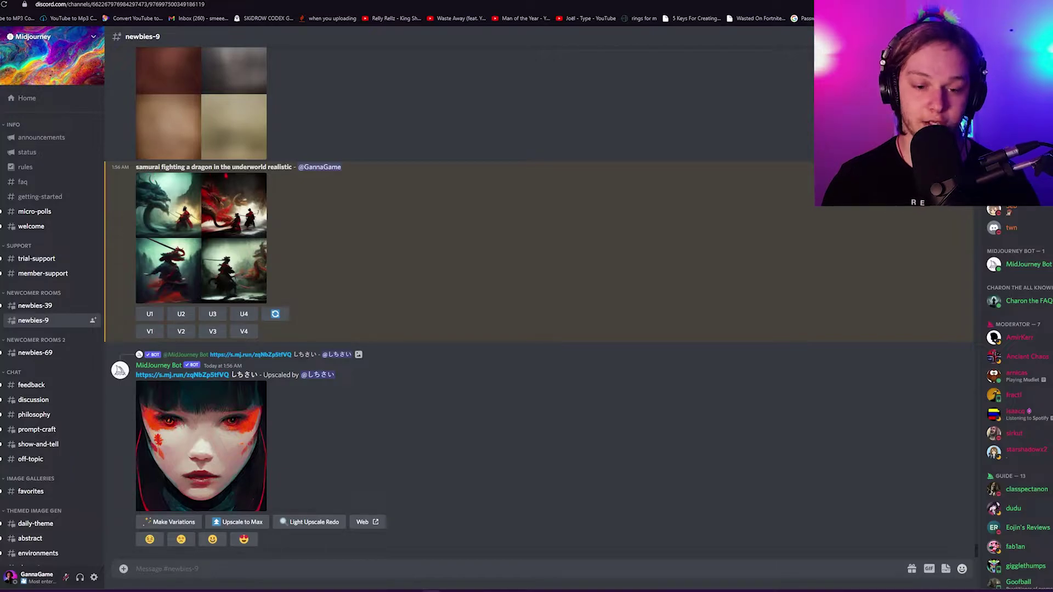
click(201, 238)
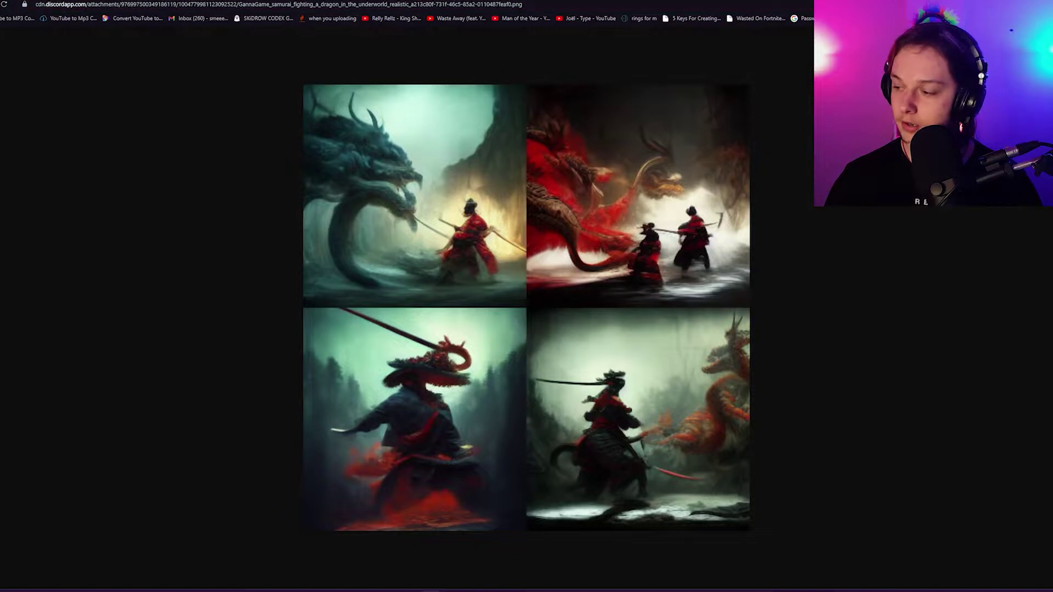
key(ctrl+w)
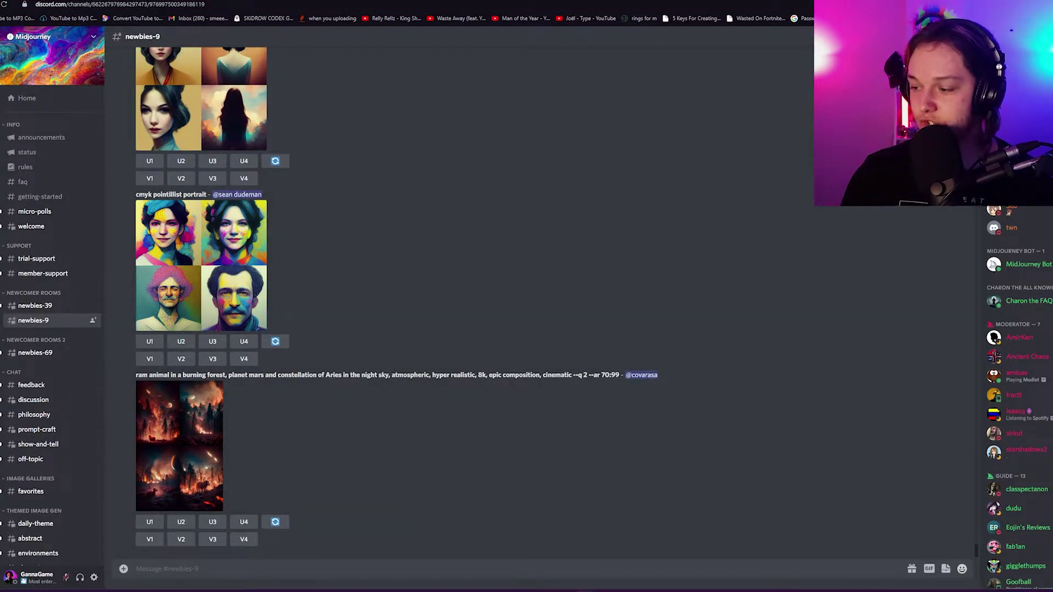
Step: Submit the 'a toilet monster' prompt and view its result full-size
key(ctrl+v)
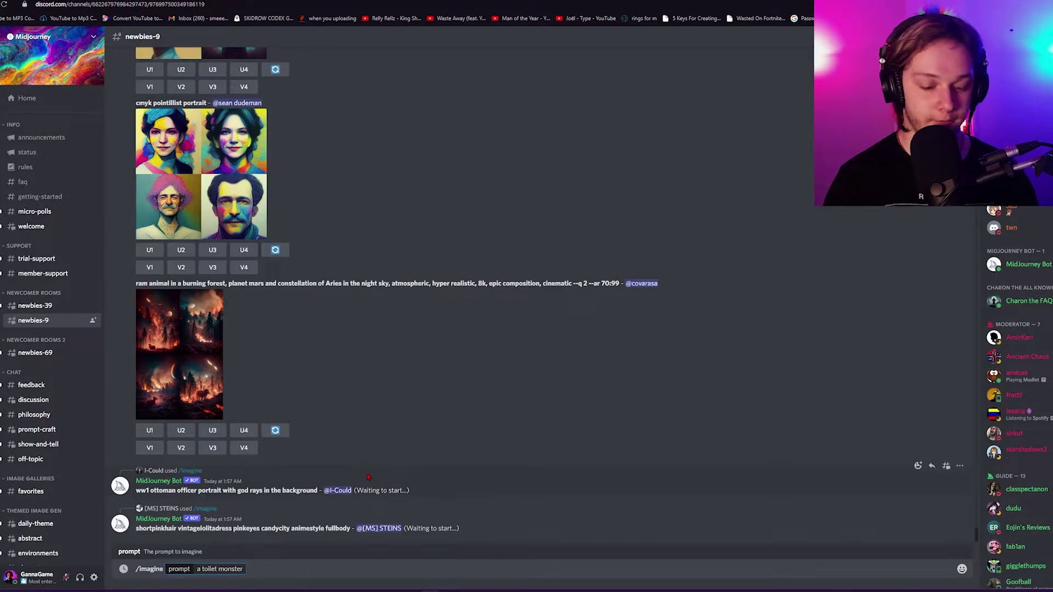
key(Return)
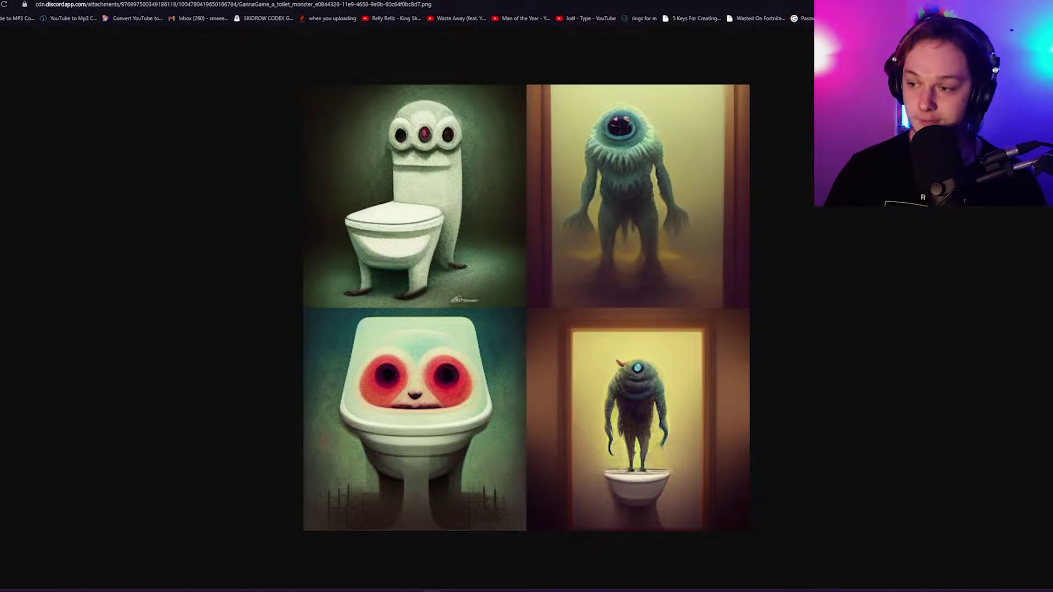
key(ctrl+w)
Step: Submit 'the solar system but its all toilets' and view the grid full-size
key(ctrl+v)
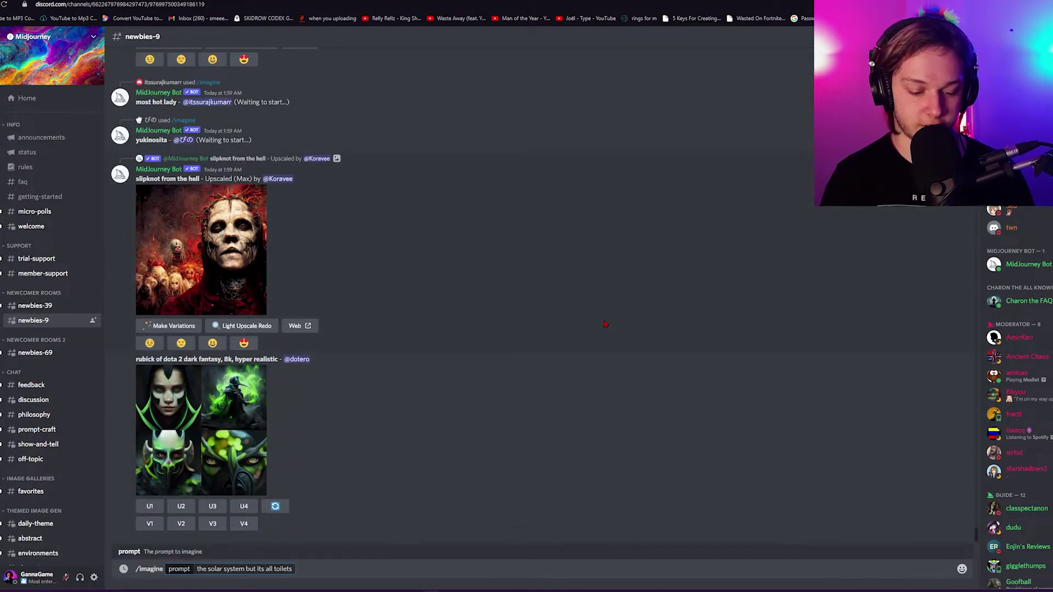
key(Return)
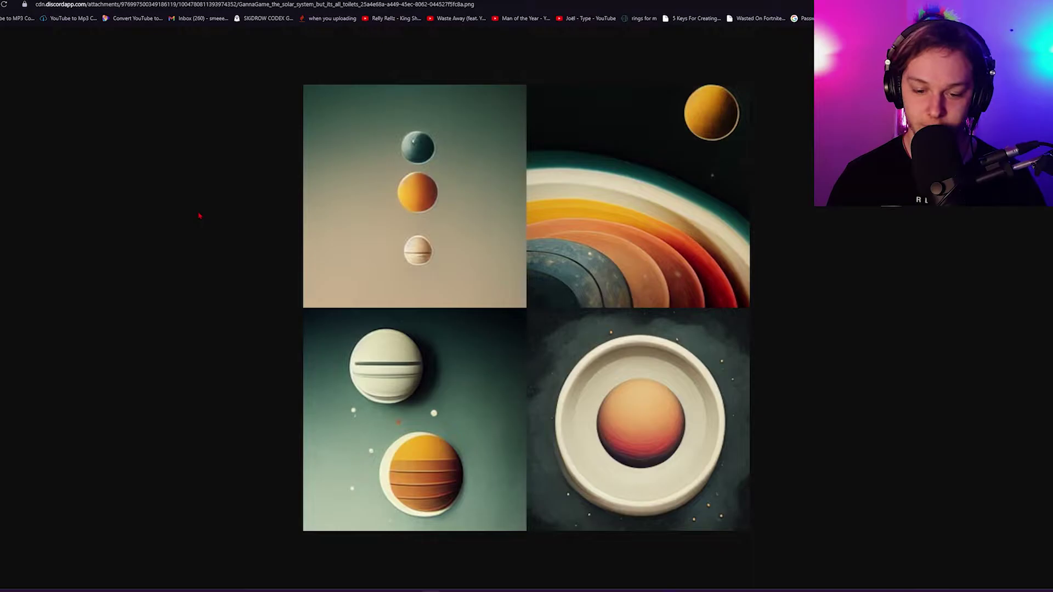
key(alt+Left)
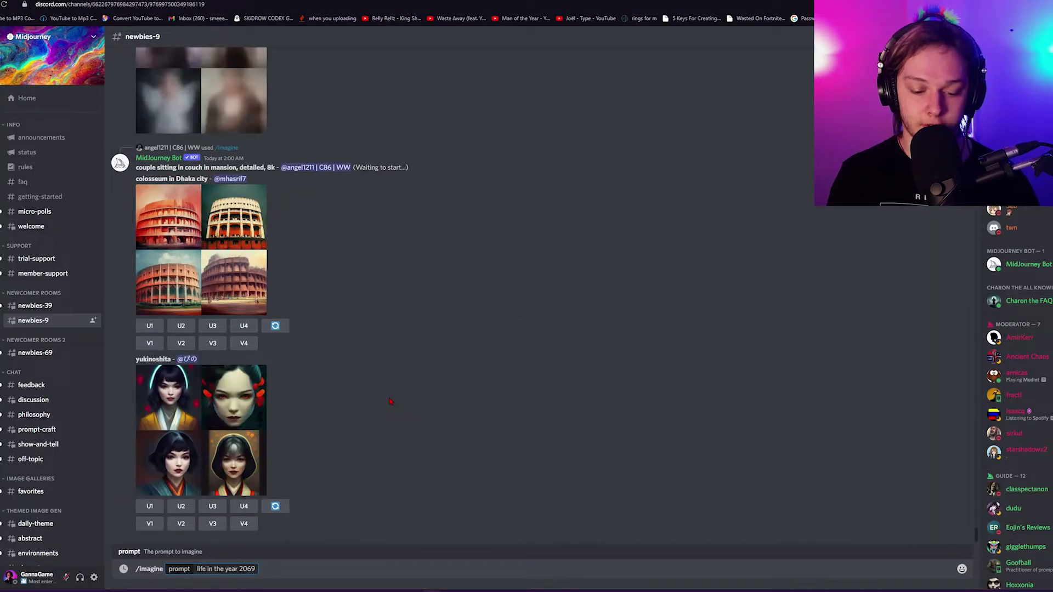
Step: Submit the 'life in the year 2069' prompt, previewing another user's heaven-in-clouds grid meanwhile
key(Return)
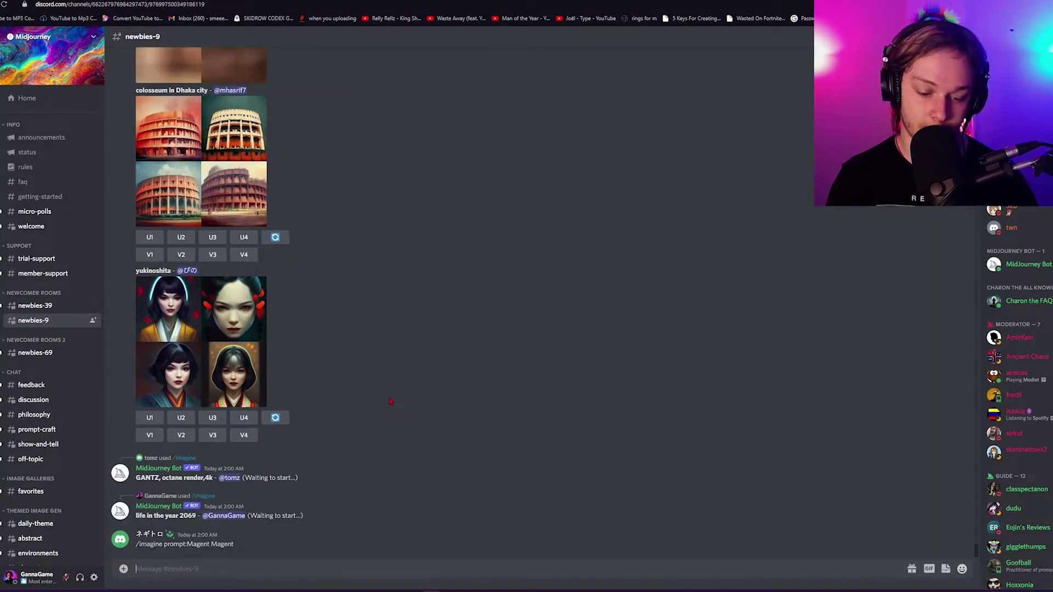
scroll(214, 263, up, 2)
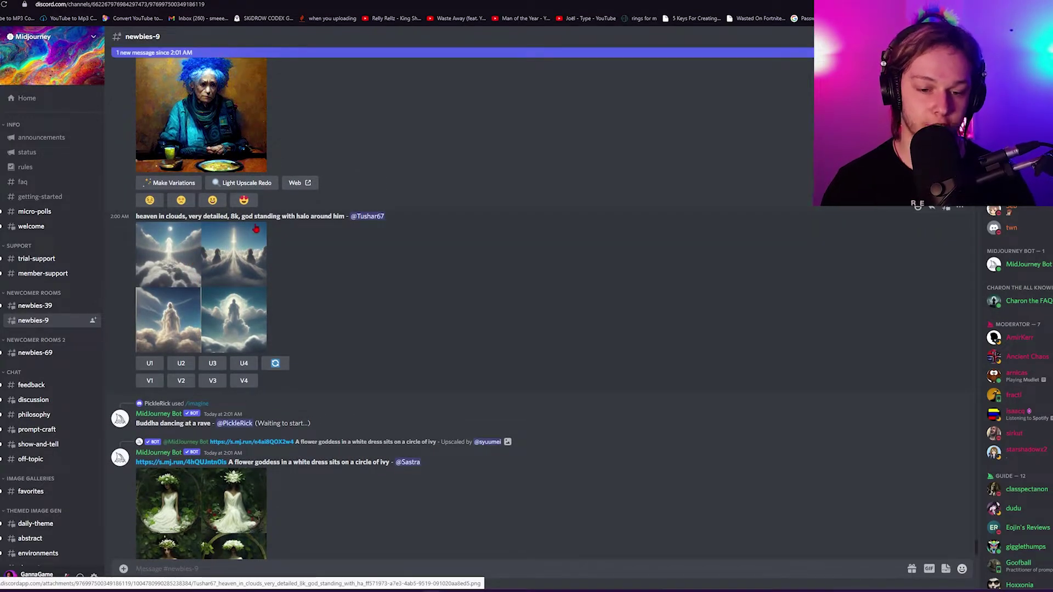
click(222, 271)
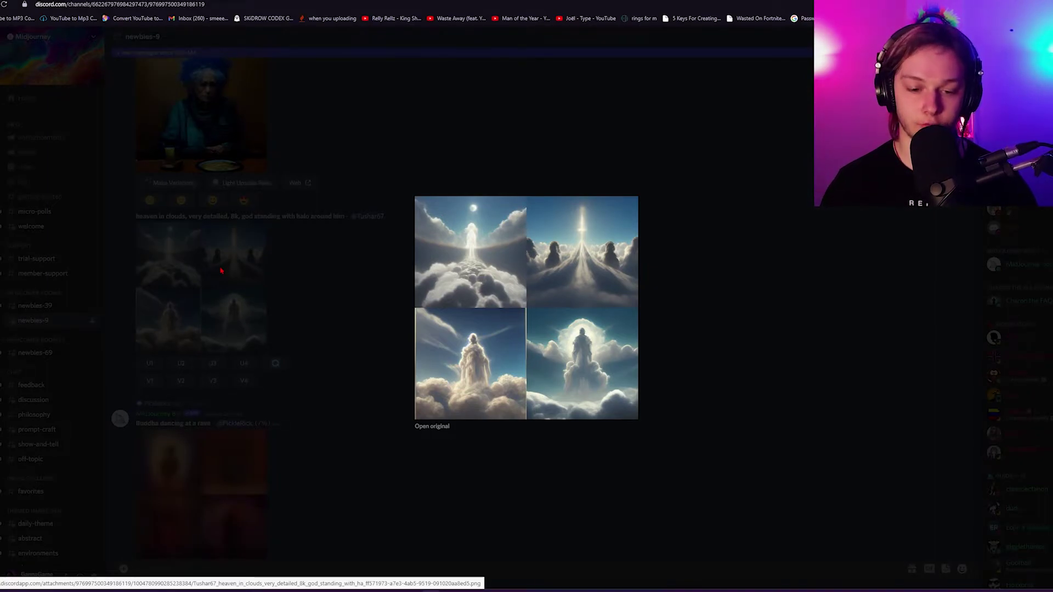
click(222, 271)
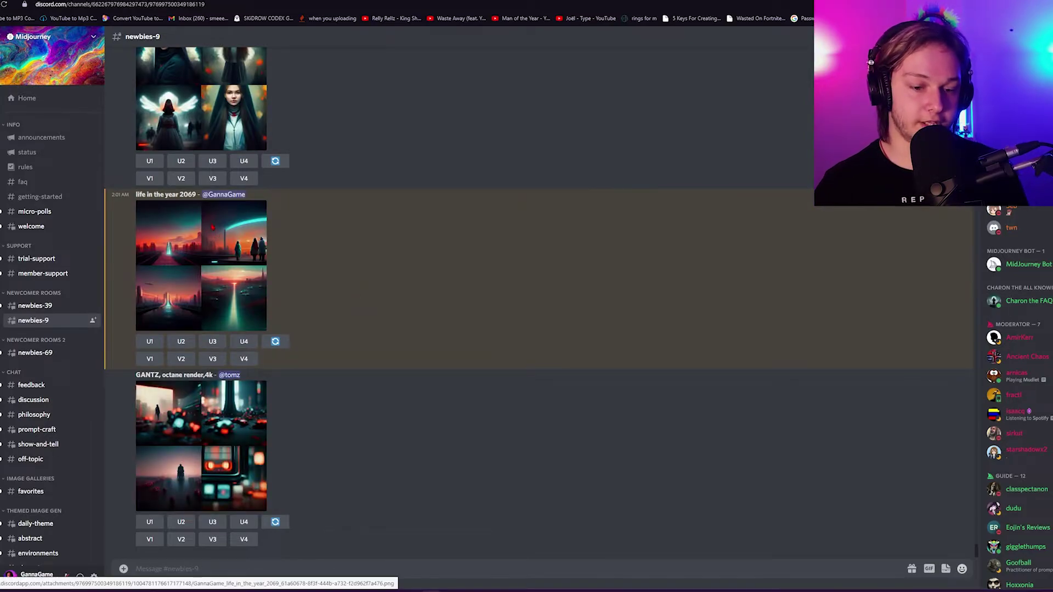
Step: View the 'life in the year 2069' neon cityscape grid full-size, then return to the channel
click(202, 266)
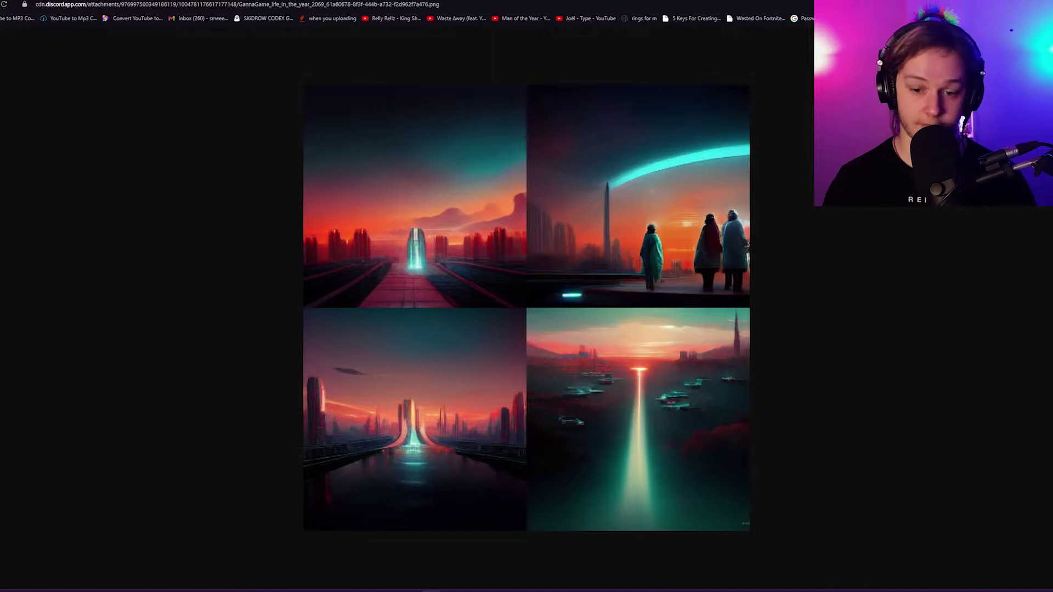
key(ctrl+w)
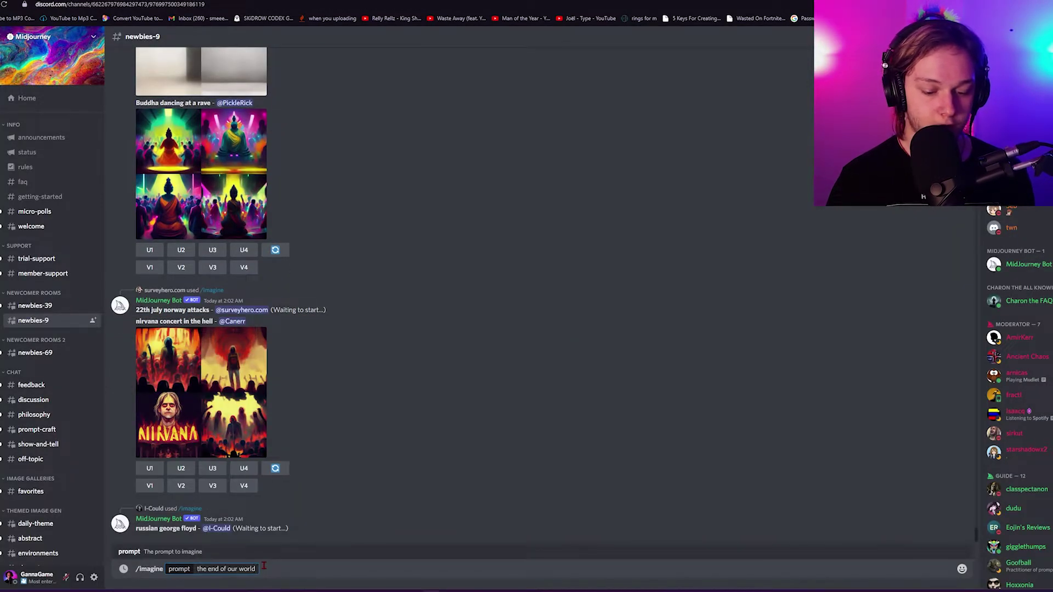
Step: Generate 'the end of our world' grid and examine it at actual size in the browser
key(Return)
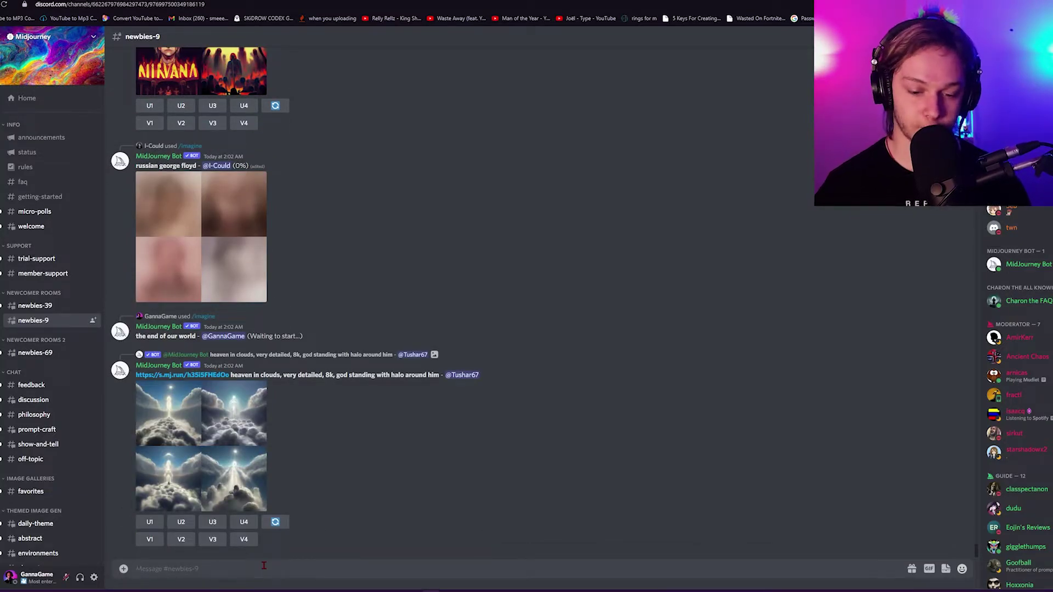
scroll(206, 256, up, 5)
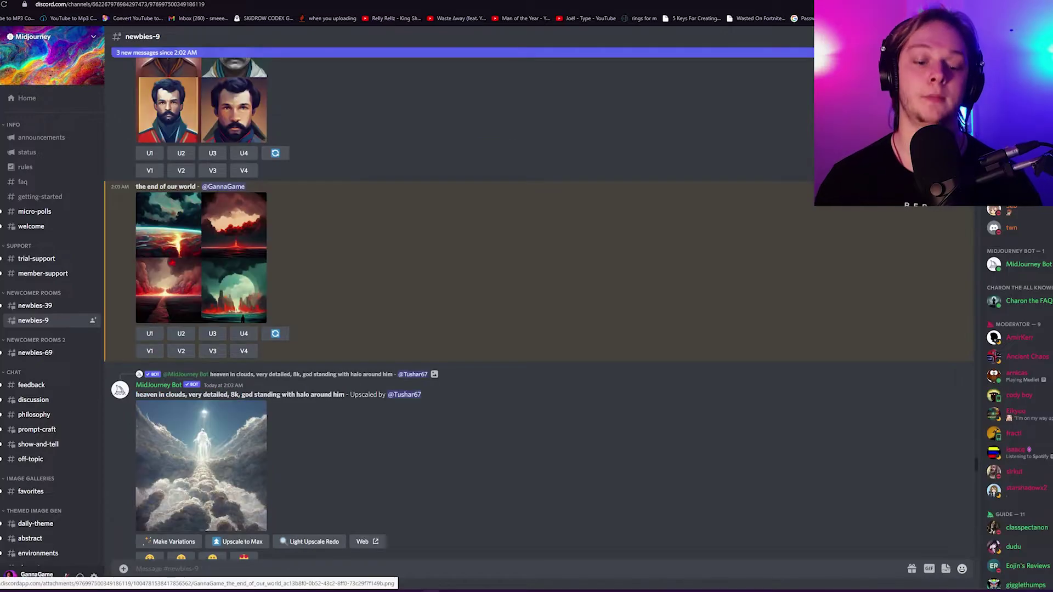
click(206, 257)
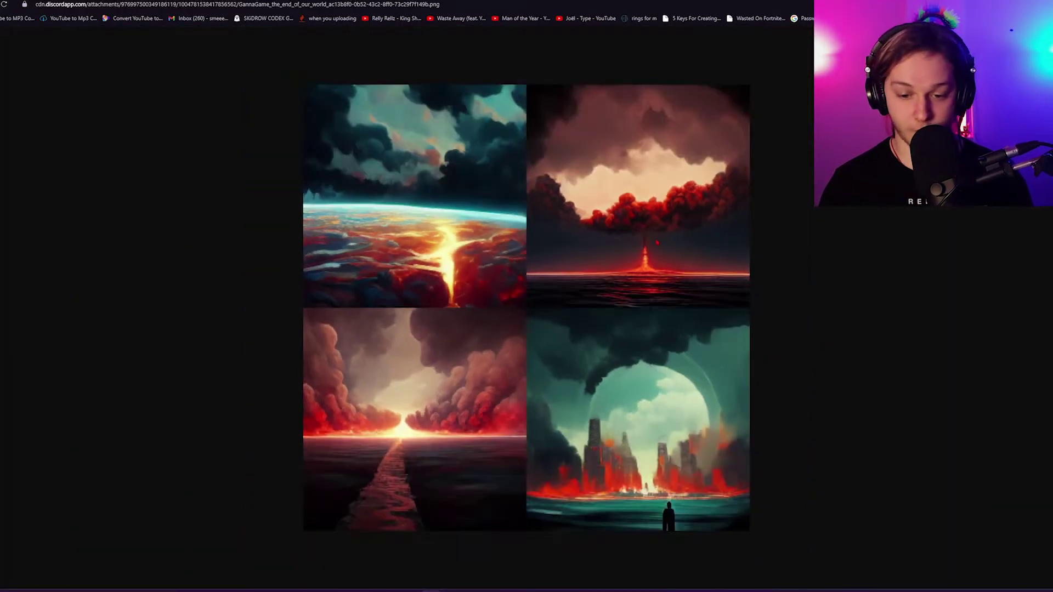
click(398, 456)
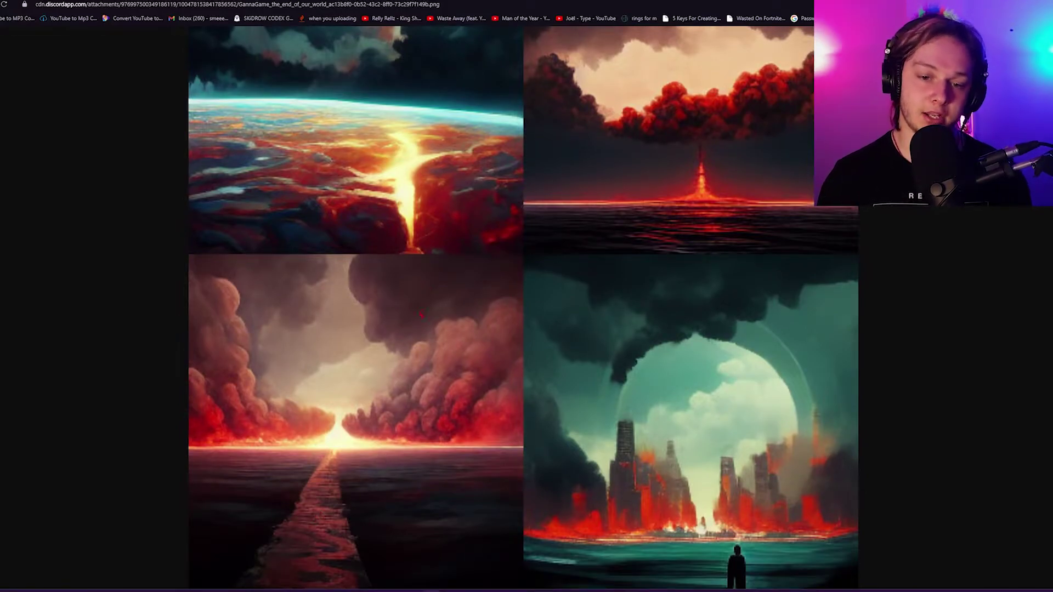
scroll(421, 314, up, 1)
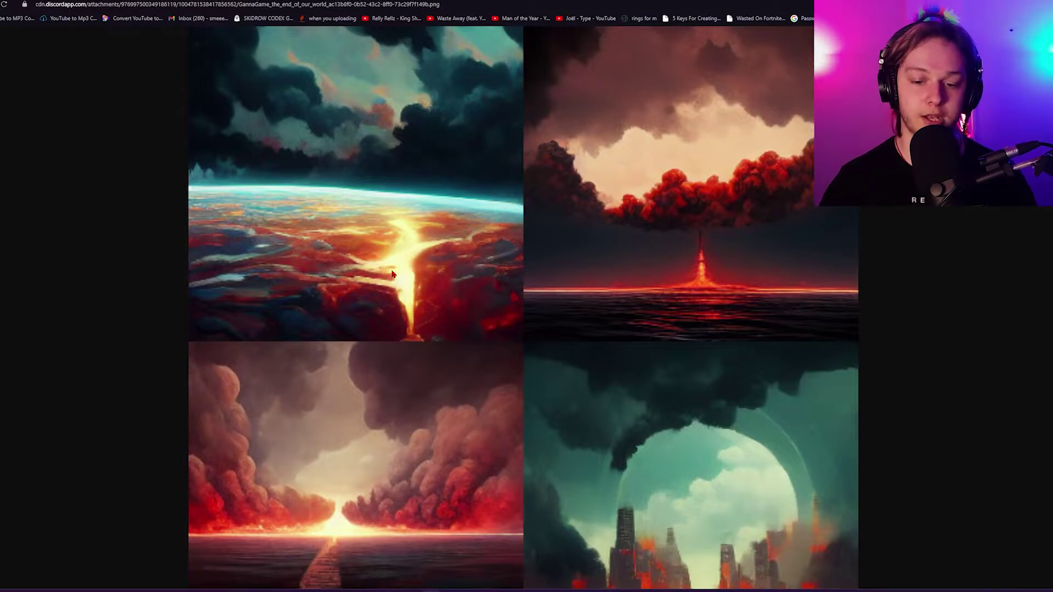
key(ctrl+w)
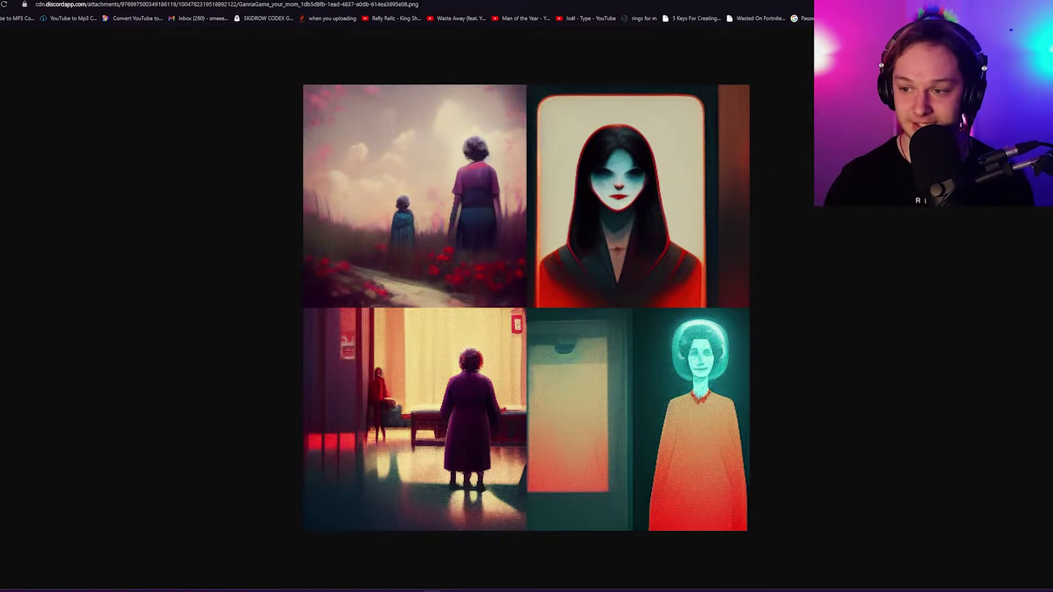
text(/imagine)
Step: Generate the 'photos no one has ever seen' grid and inspect it, zooming to actual size and back to fit
key(Return)
text(photos no one has ever seen)
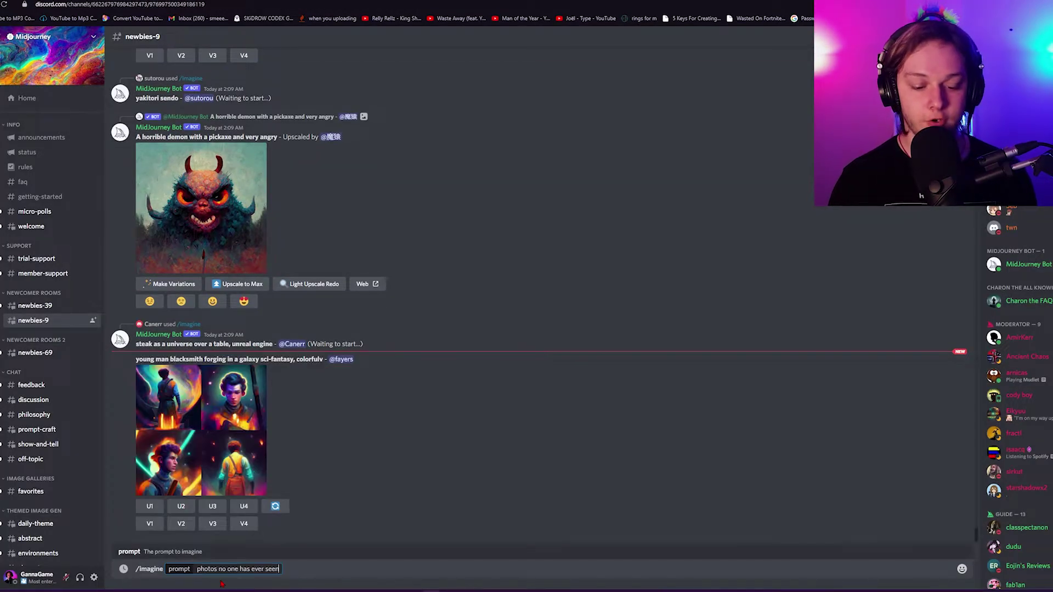
key(Return)
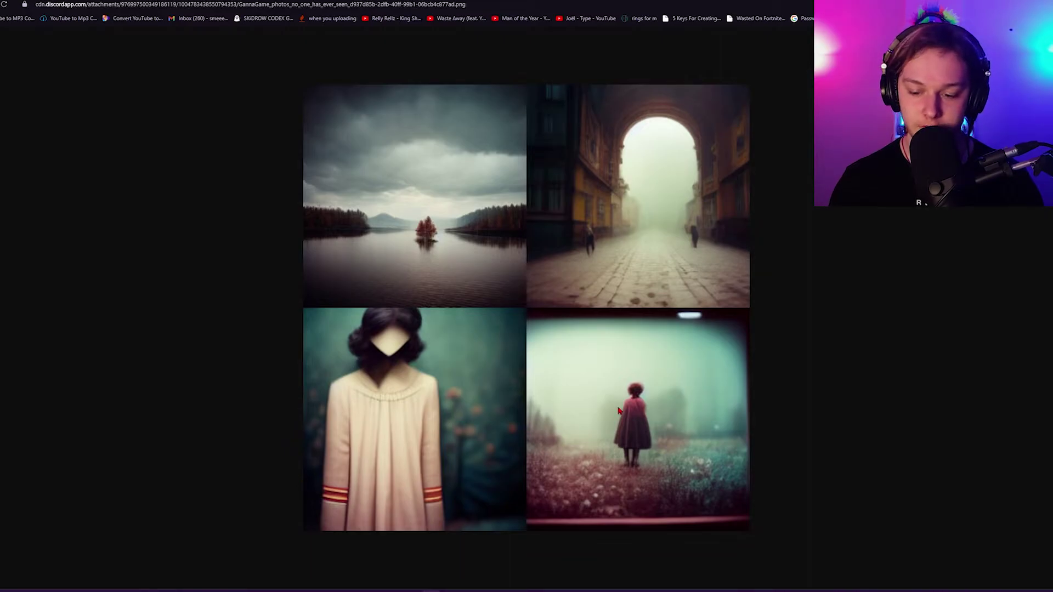
click(647, 412)
scroll(647, 376, down, 4)
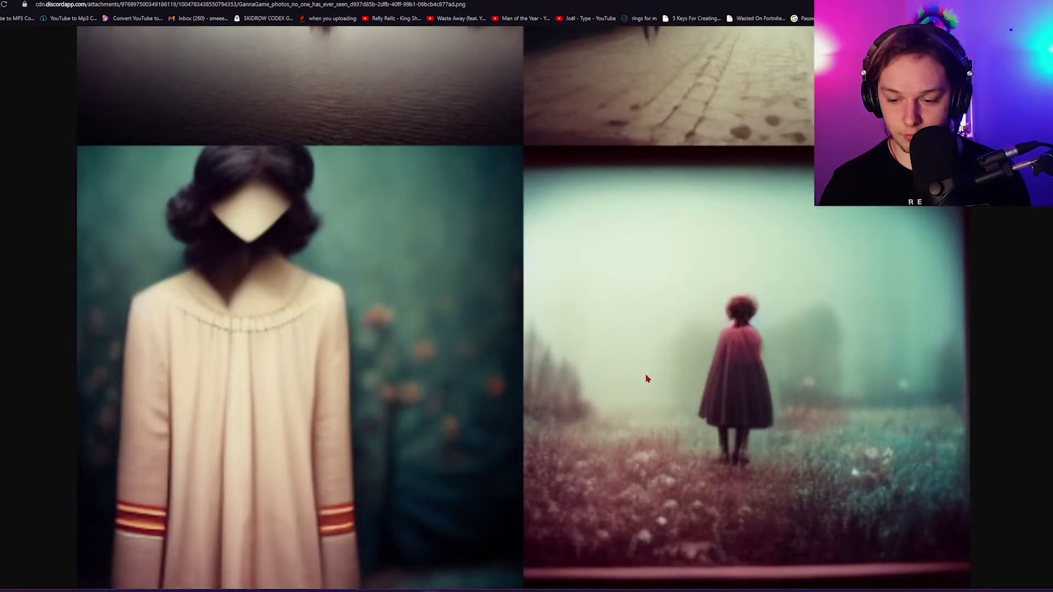
click(646, 375)
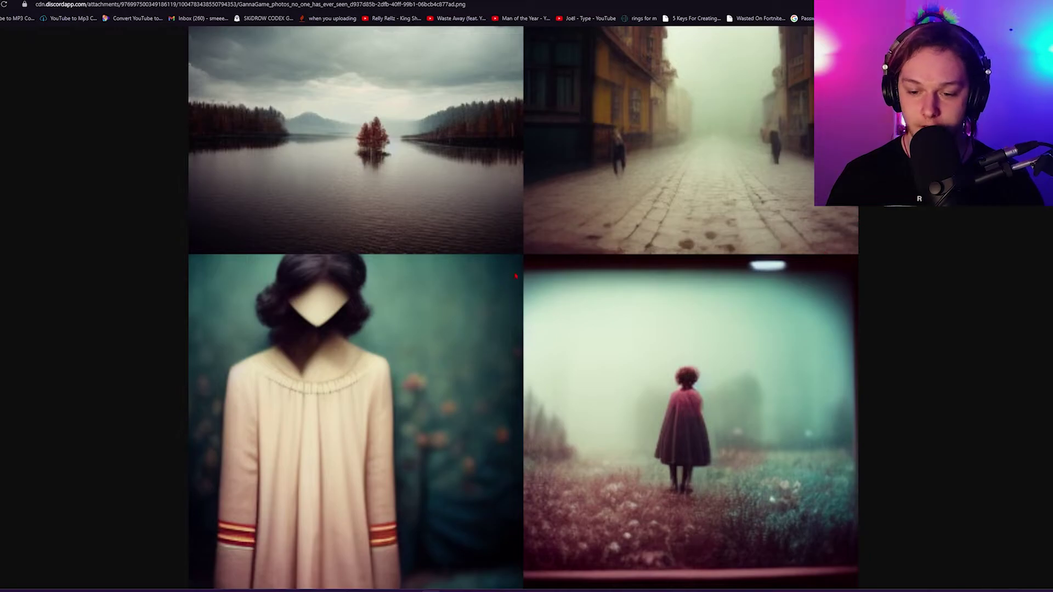
scroll(749, 306, up, 2)
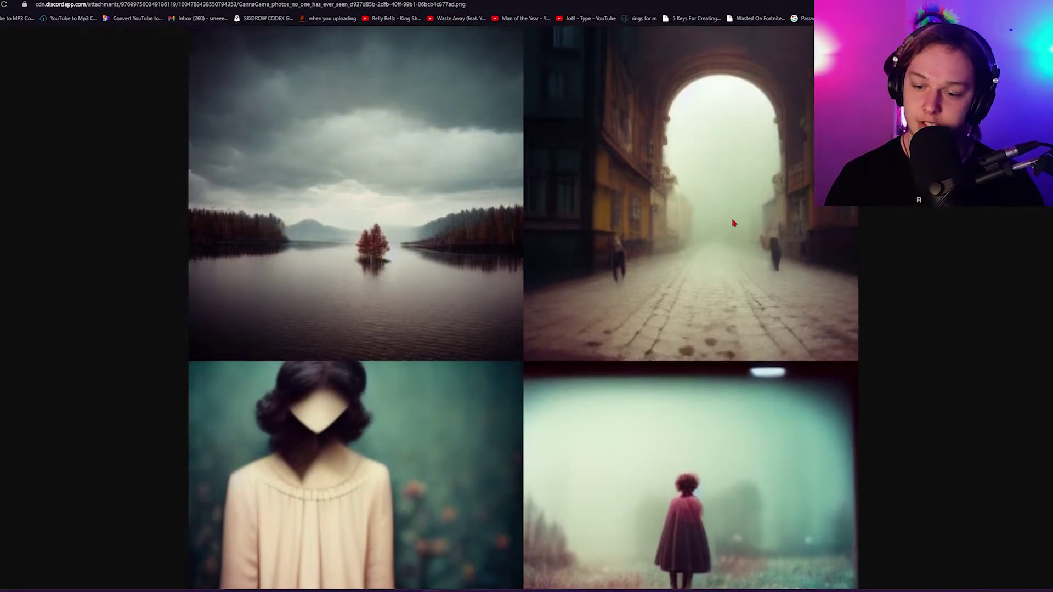
click(622, 272)
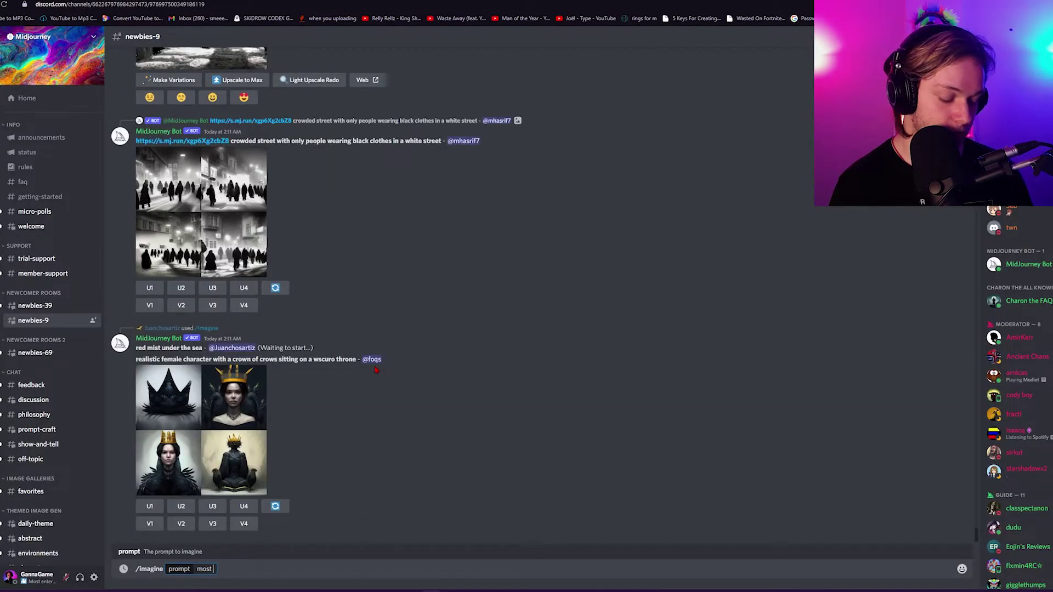
text(horrific imag)
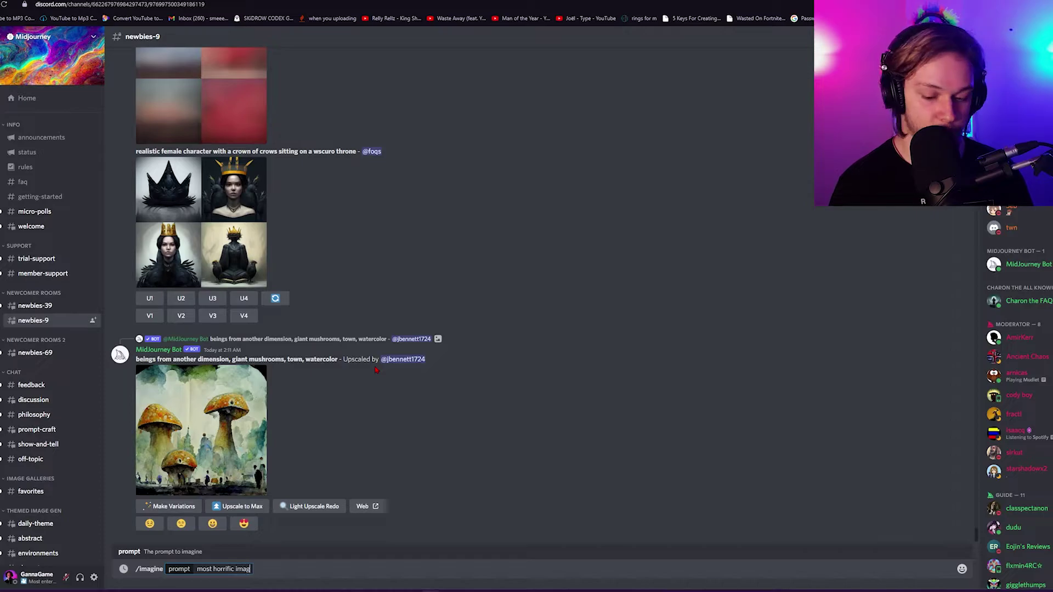
text(e ever created)
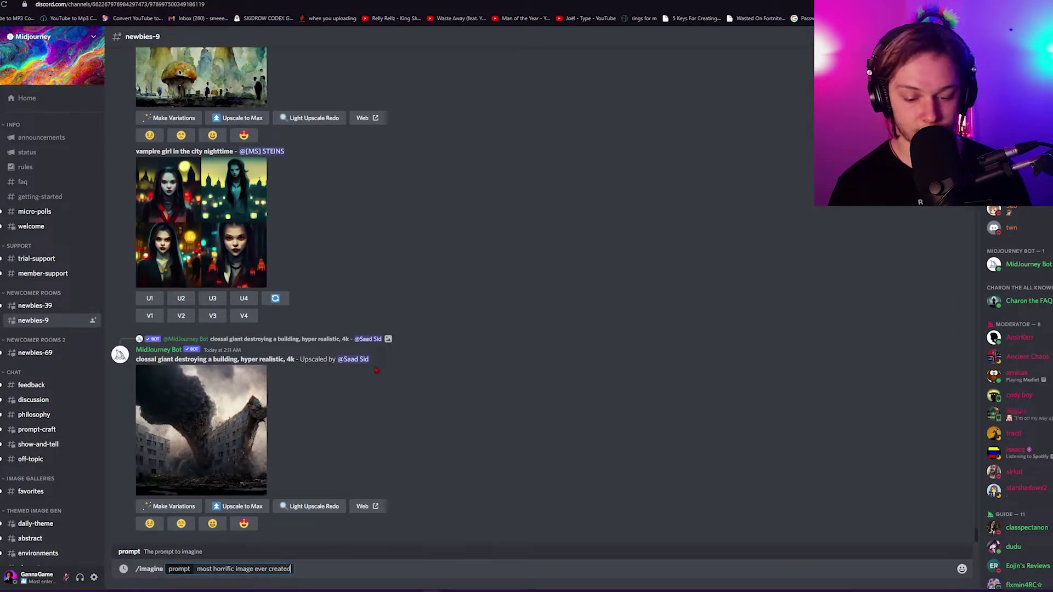
Step: Submit 'most horrific image ever created' and view the Avatar-in-Star-Wars and world peace grids full-size
key(Return)
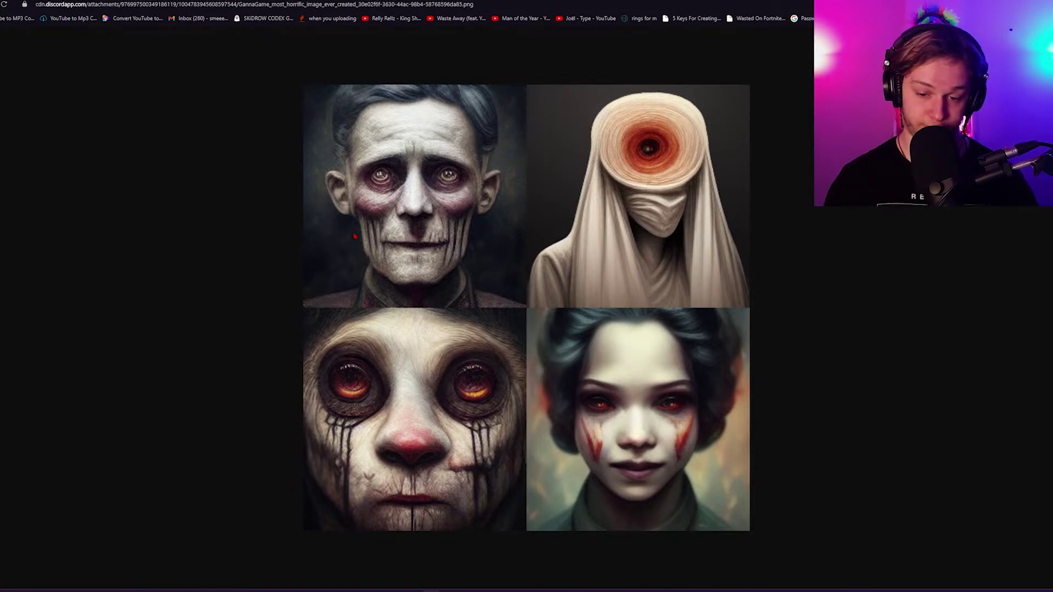
key(ctrl+w)
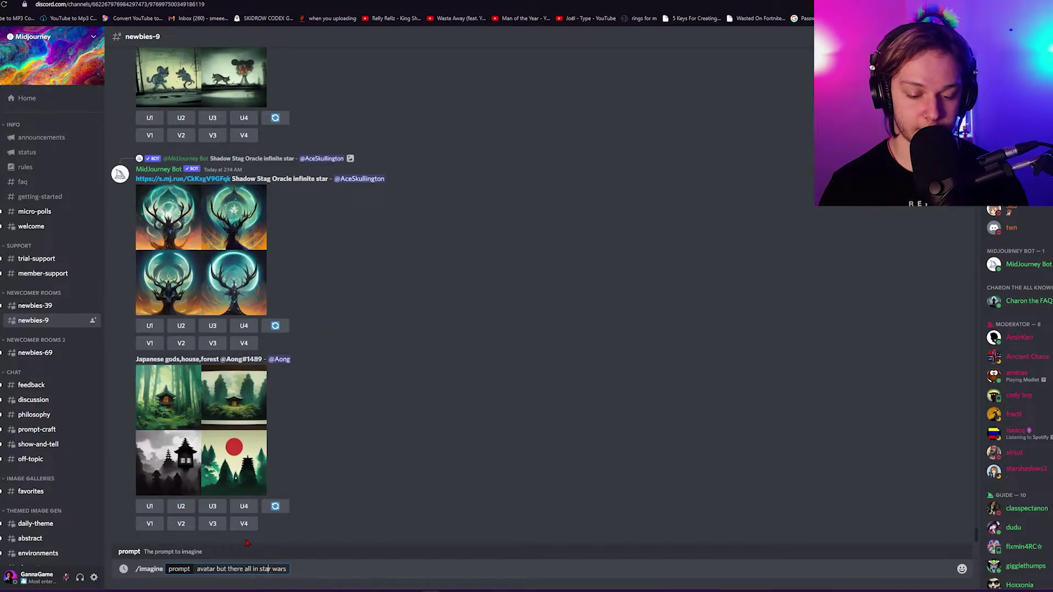
text(movie)
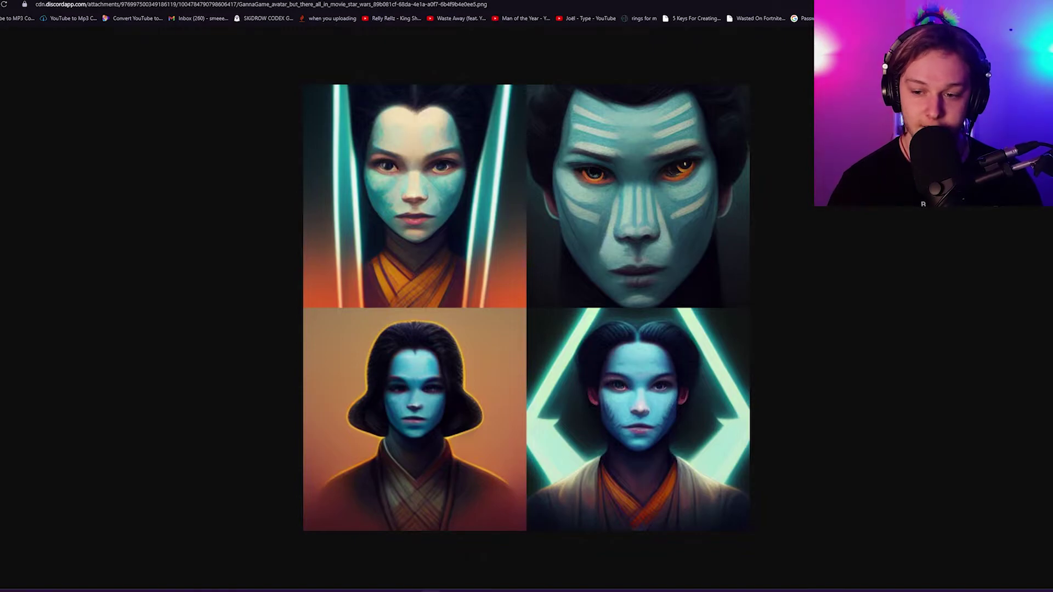
key(ctrl+w)
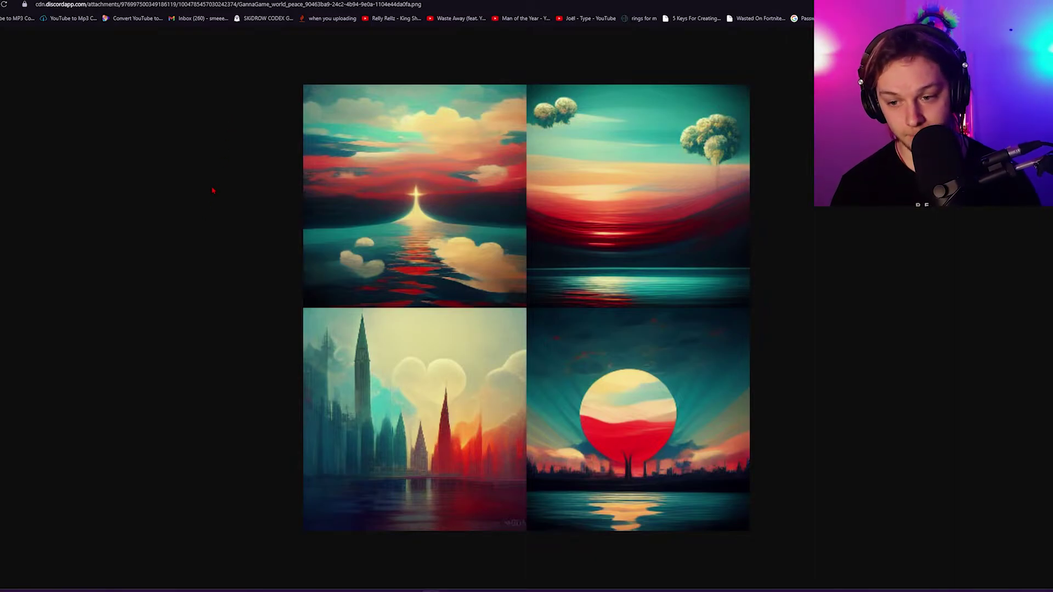
Step: Generate the 'most beautiful image ever' grid and view it full-size in the browser
key(ctrl+w)
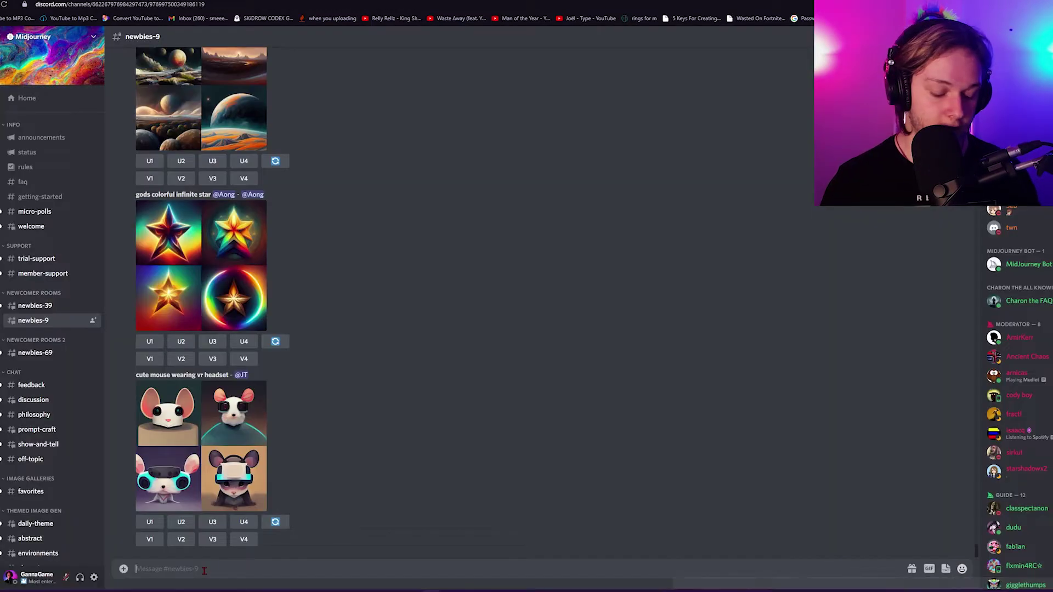
text(/)
key(Tab)
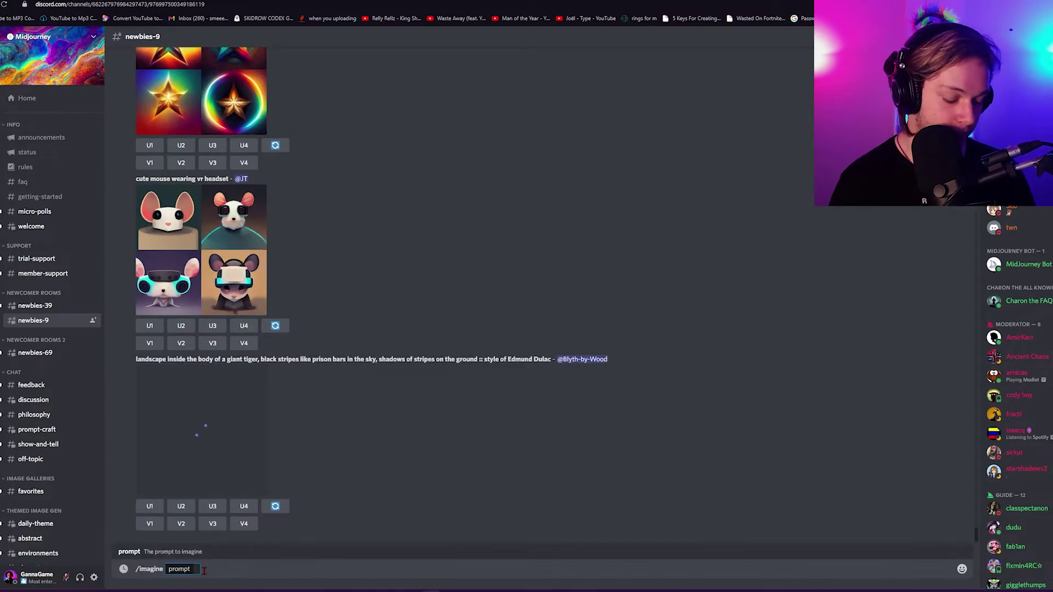
text(must beautiful image ever)
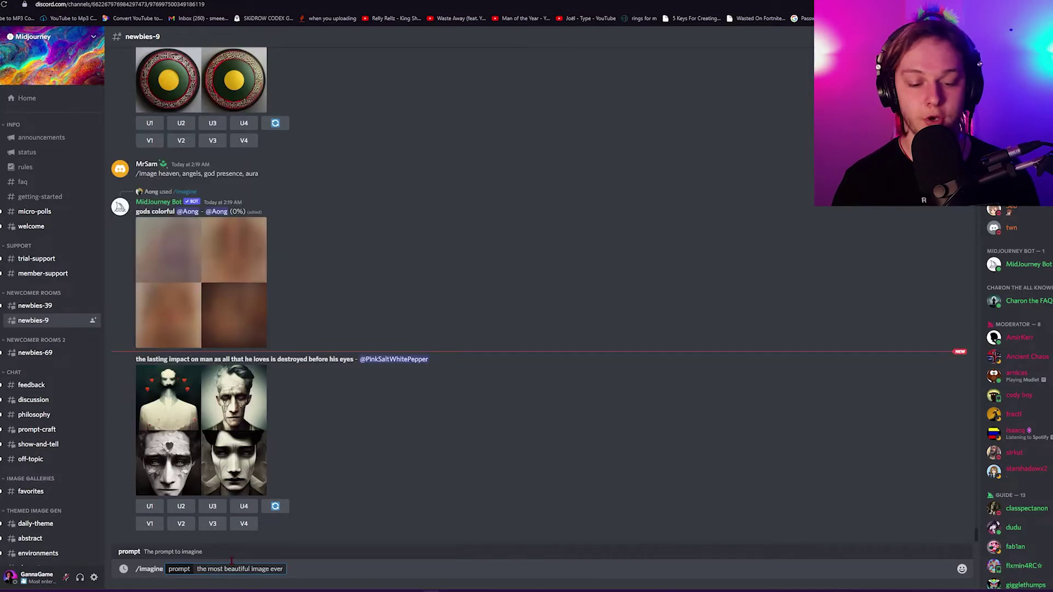
key(Return)
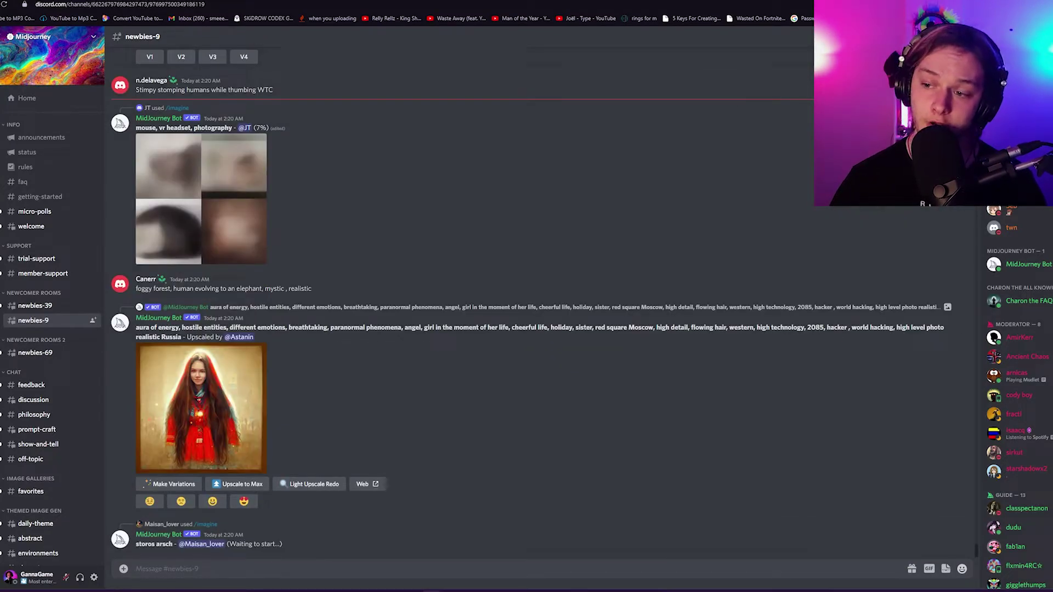
ctrl+scroll(696, 327, up, 1)
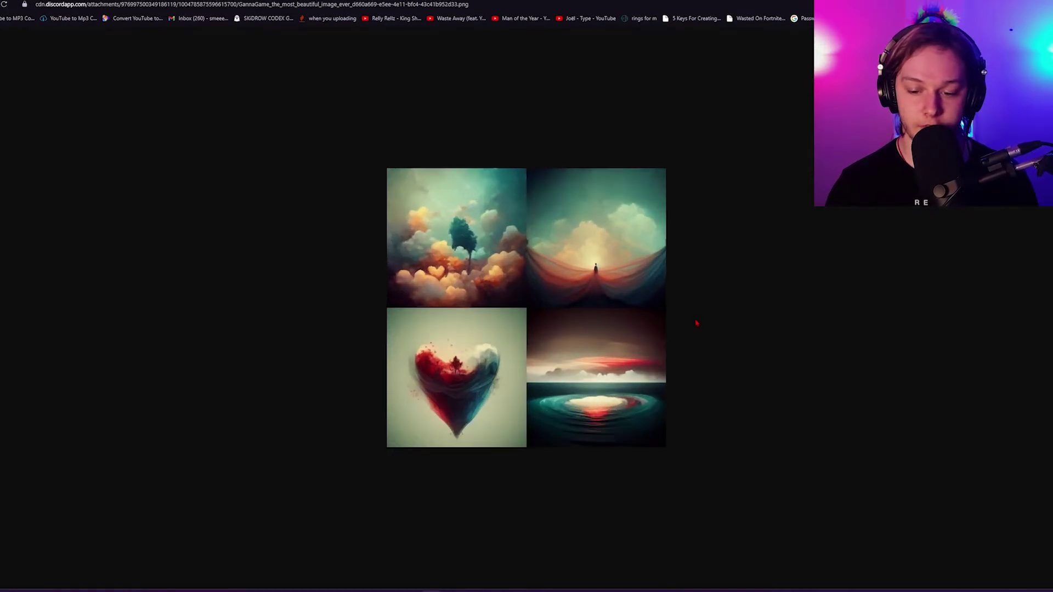
ctrl+scroll(696, 326, up, 1)
ctrl+scroll(702, 325, up, 1)
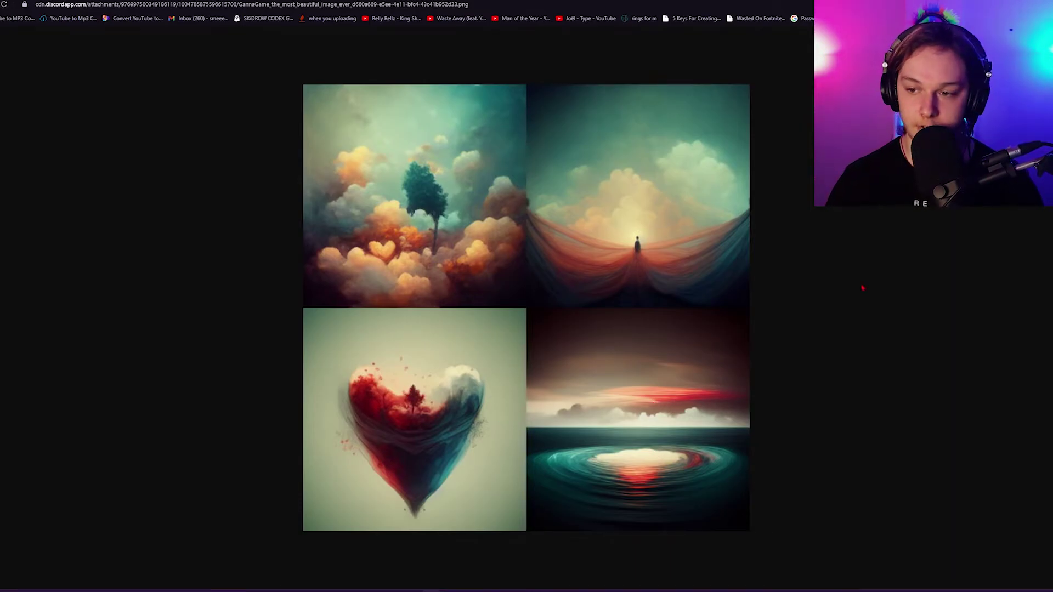
key(alt+Left)
scroll(235, 345, up, 3)
Step: Preview the upscaled ocean whirlpool image, then view it full-size in the browser
click(233, 345)
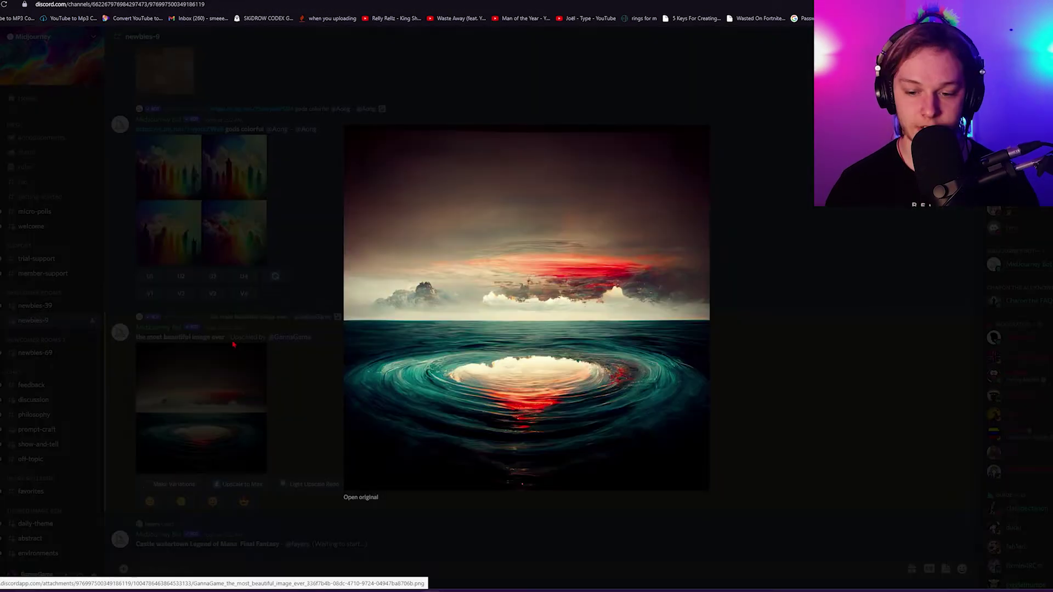
click(246, 380)
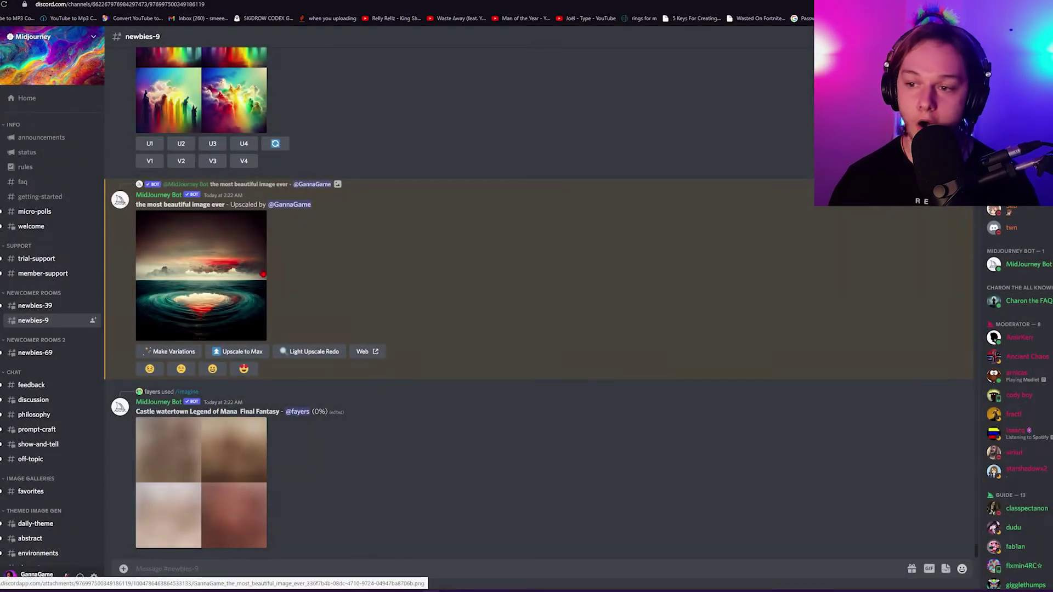
key(alt+Right)
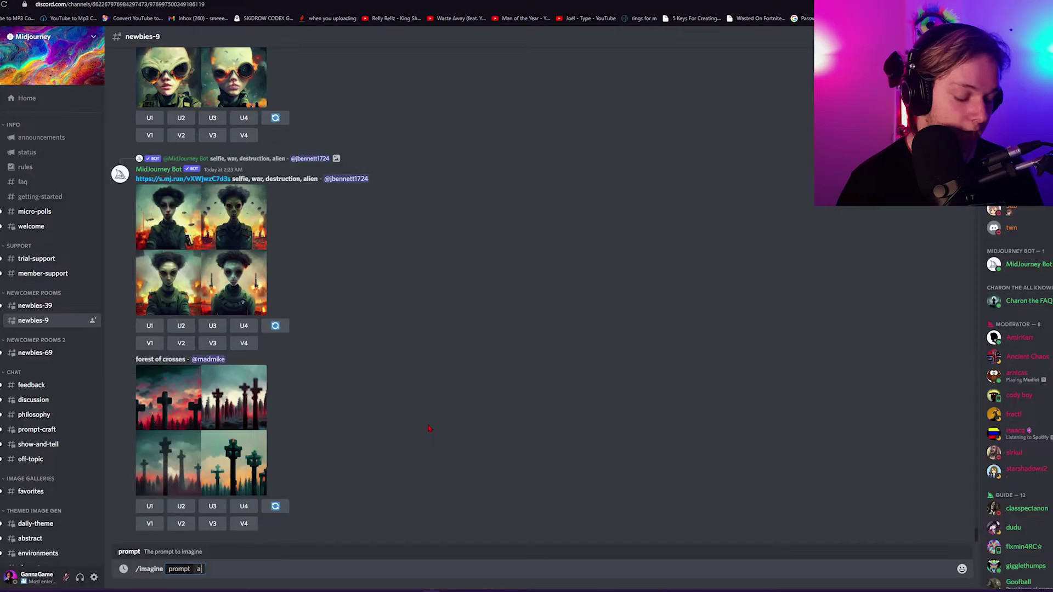
text(a photo of your)
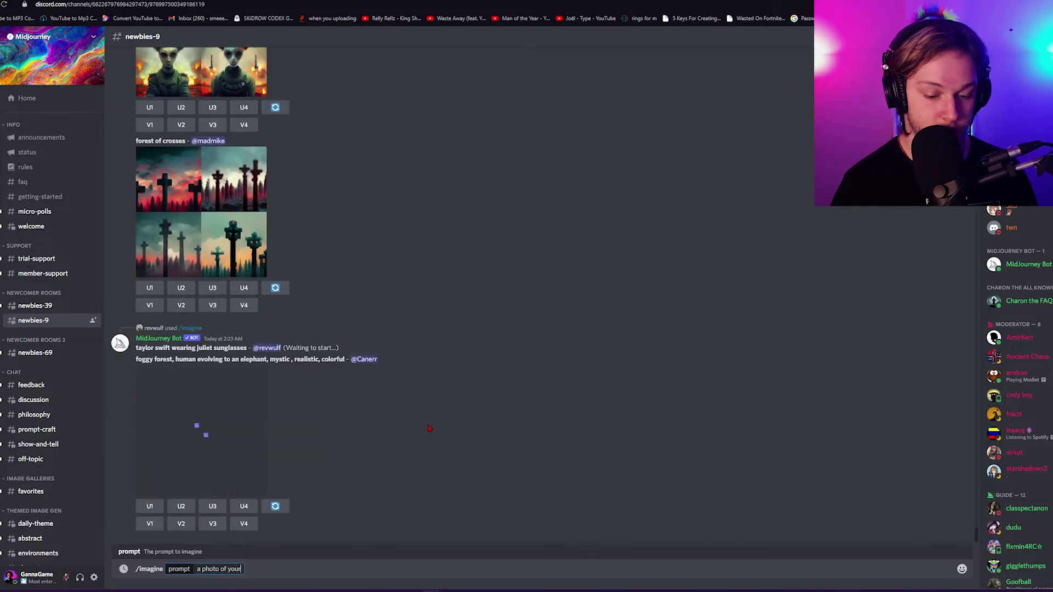
text(self)
Step: Correct the prompt wording and return to the channel from the portrait grid
key(ctrl+Left)
key(ctrl+Left)
key(ctrl+BackSpace)
text(n )
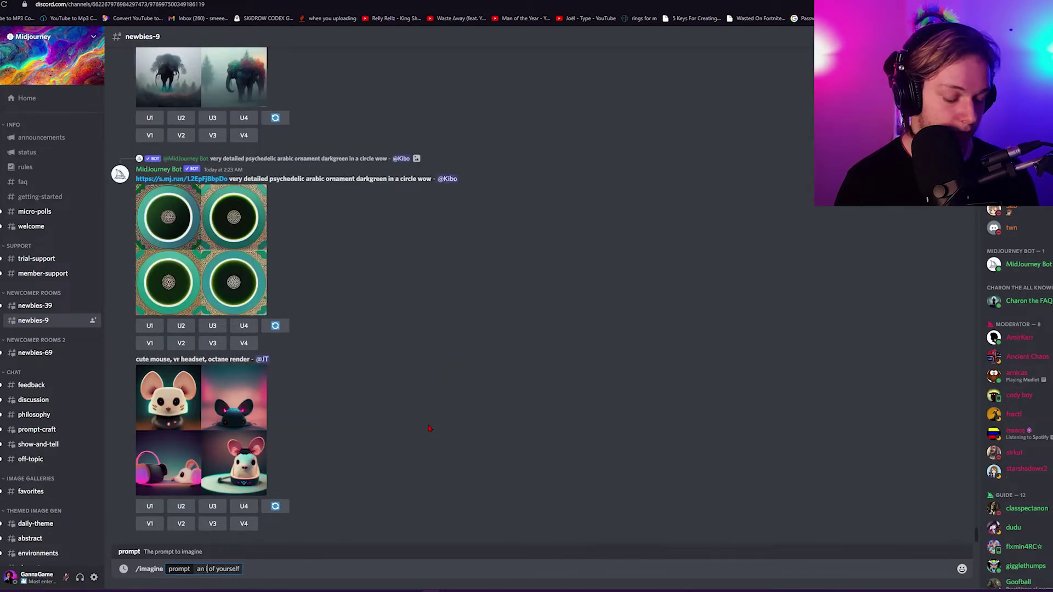
text(image)
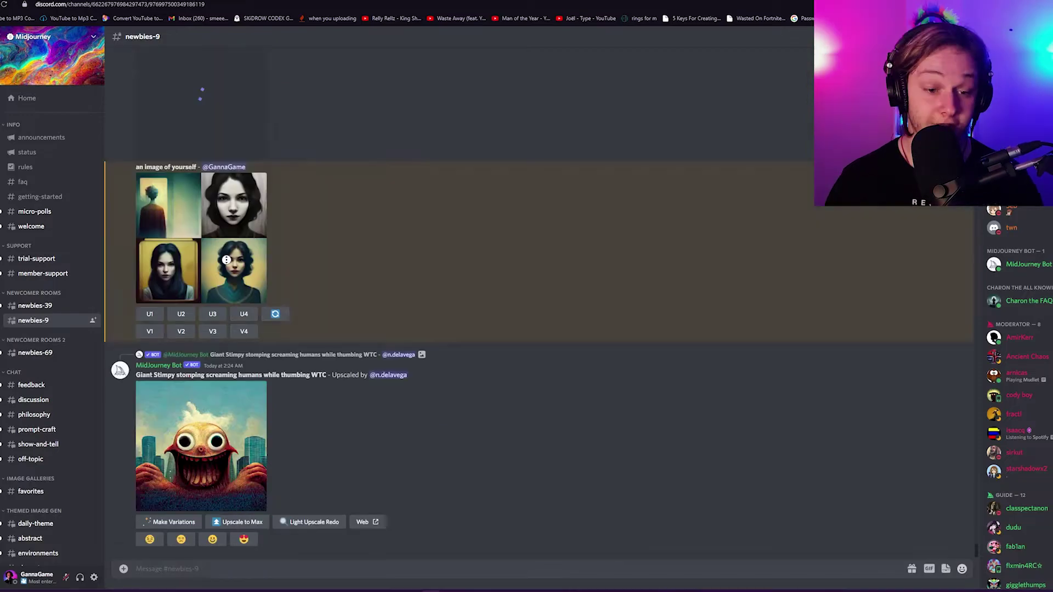
scroll(709, 283, up, 1)
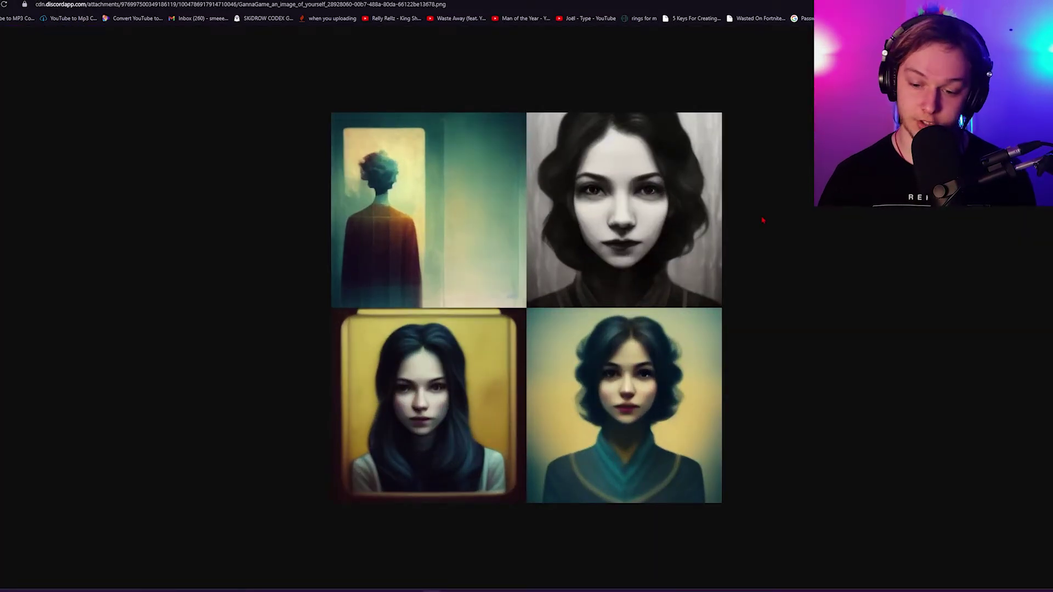
key(ctrl+w)
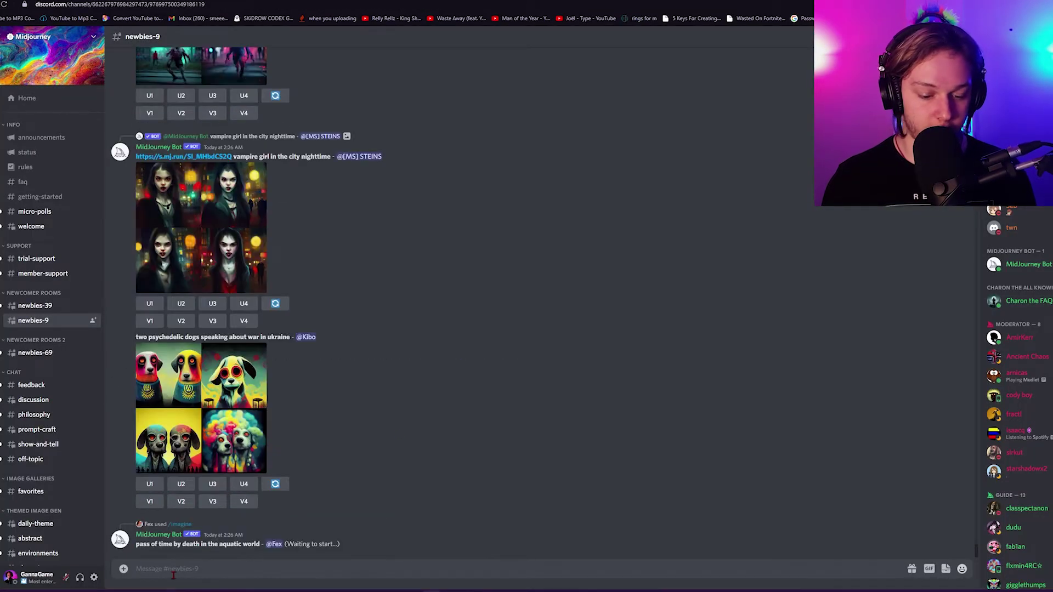
text(/)
Step: Submit the /imagine prompt 'the leader of our world' and view the Thanks For Watching grid full-size
key(Return)
text(the l)
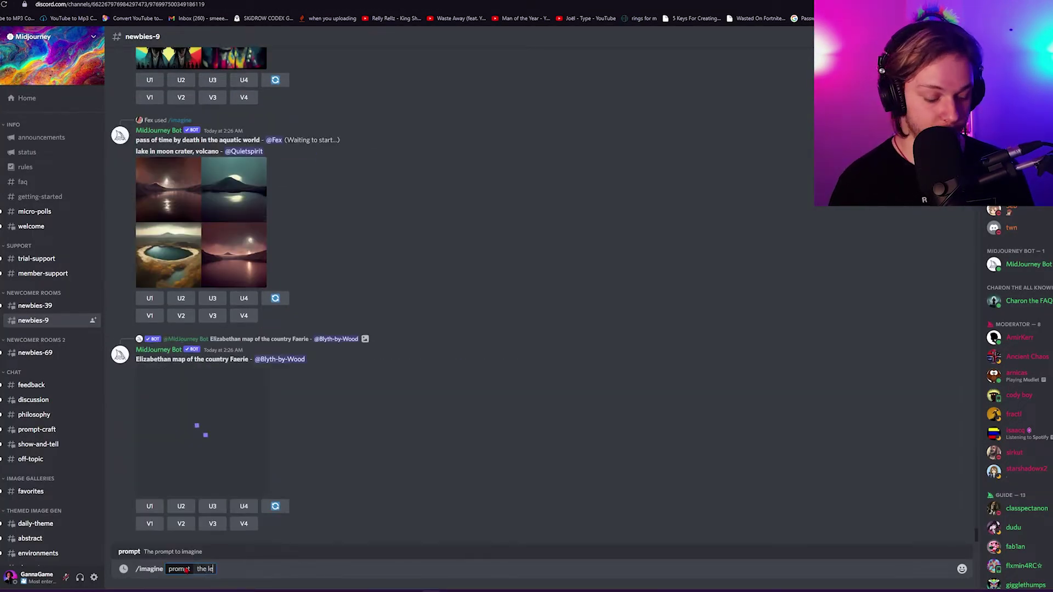
text(eader of o)
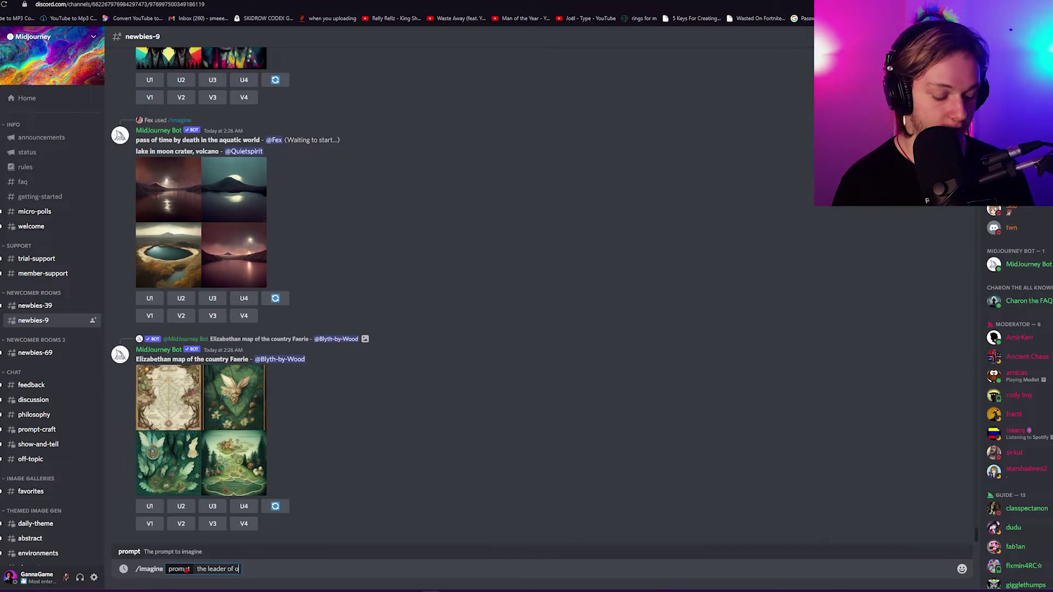
text(ur world)
key(Return)
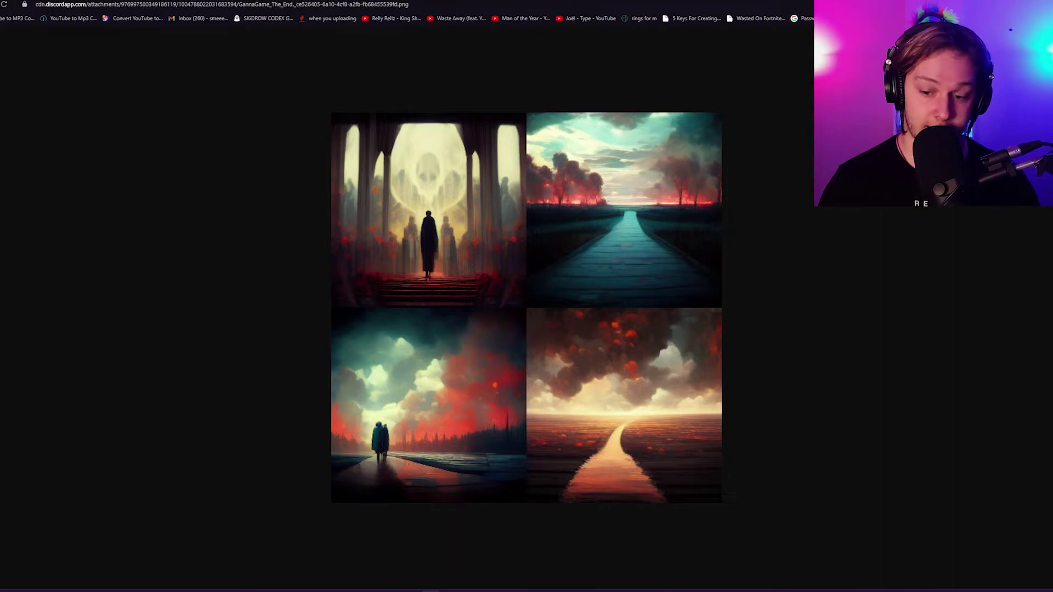
scroll(609, 298, up, 1)
scroll(609, 298, up, 2)
scroll(609, 299, down, 2)
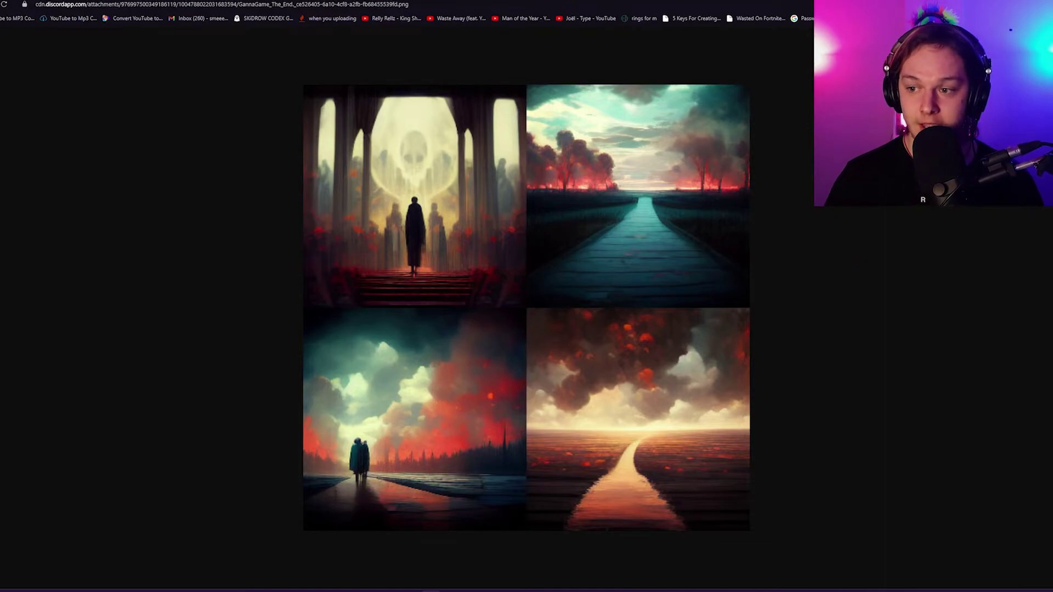
key(ctrl+Tab)
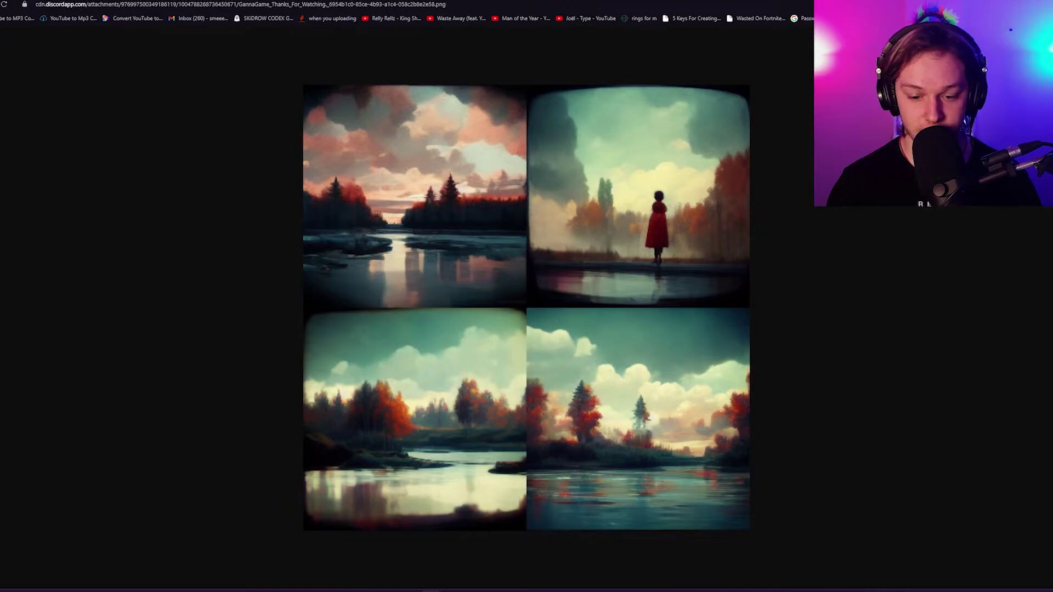
scroll(769, 264, up, 2)
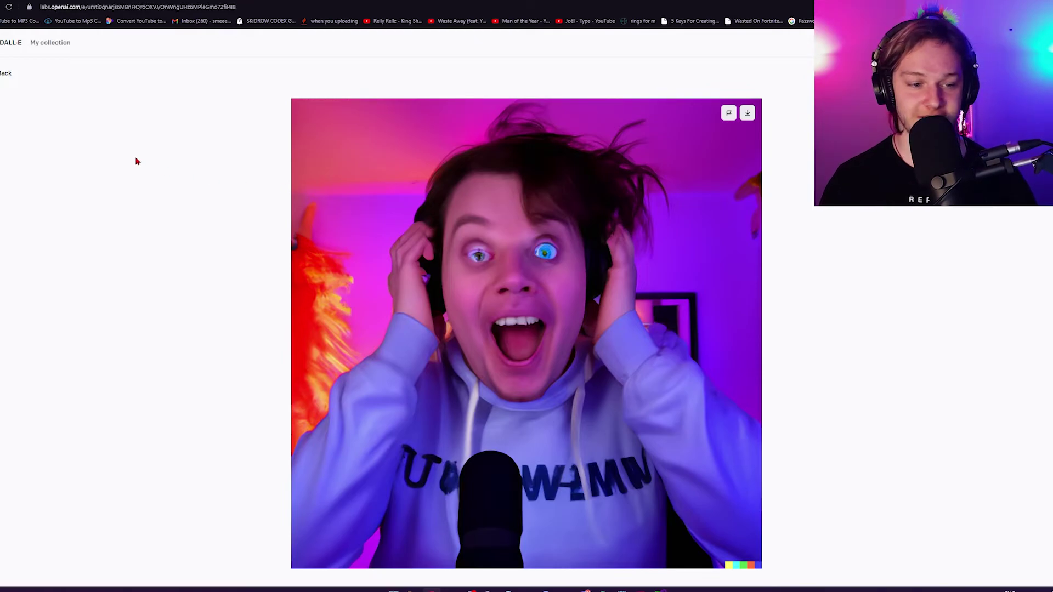
Step: Return to the edit results and open the original photo in the erase-to-modify editor
click(7, 75)
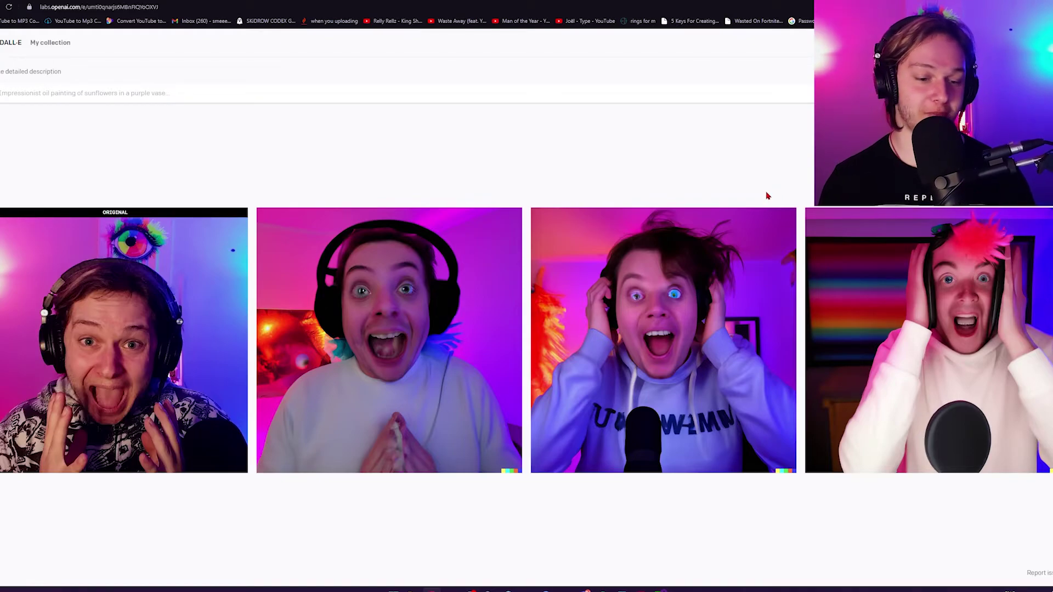
mouse_move(120, 337)
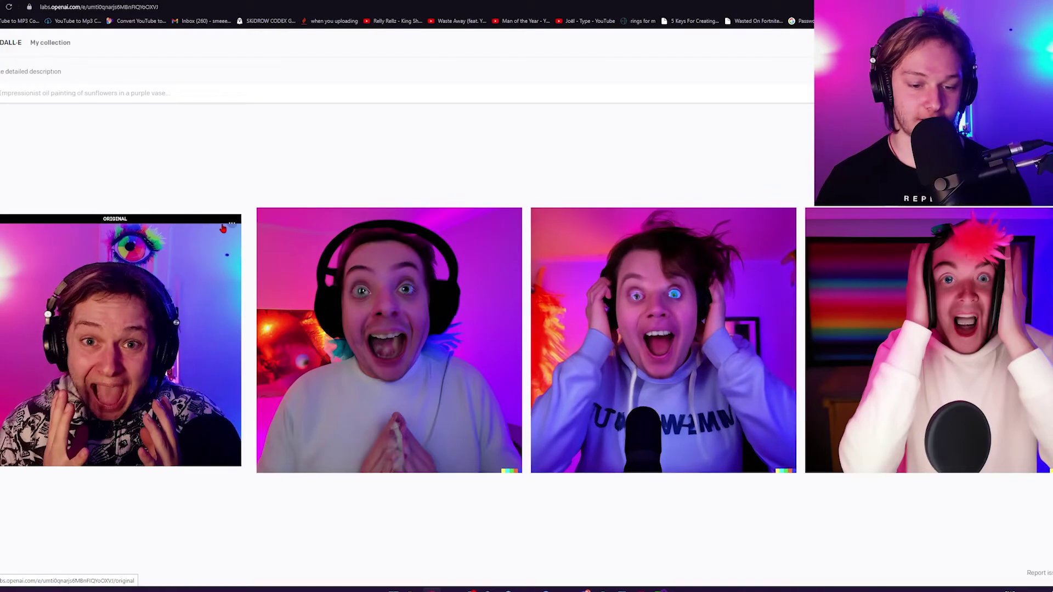
click(232, 223)
click(245, 260)
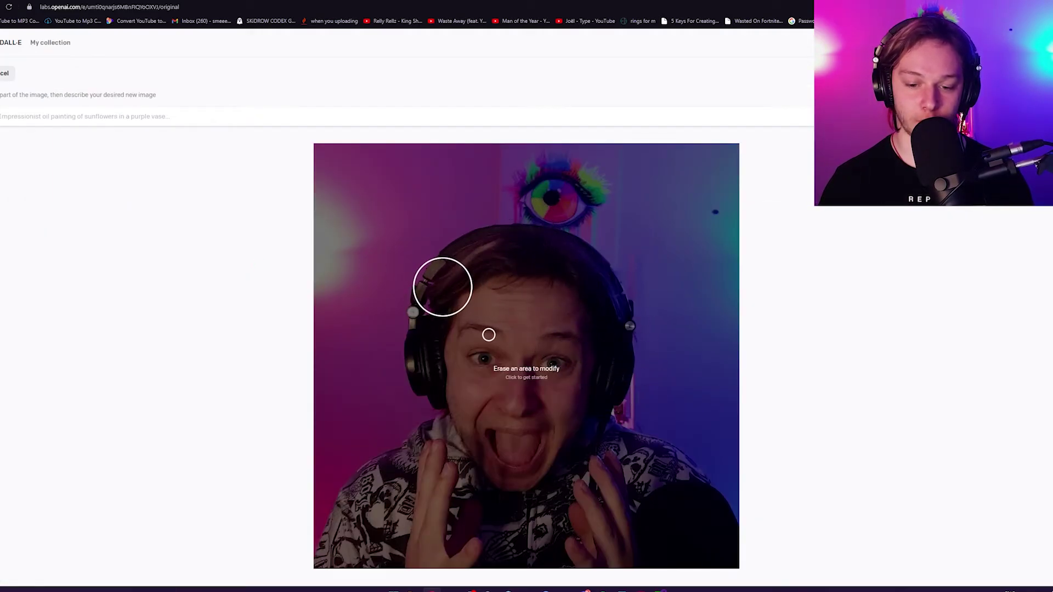
Step: Brush-erase the whole head and headphones from the original photo
mouse_move(443, 286)
mouse_down()
mouse_move(434, 364)
mouse_move(591, 335)
mouse_move(430, 388)
mouse_move(500, 400)
mouse_up()
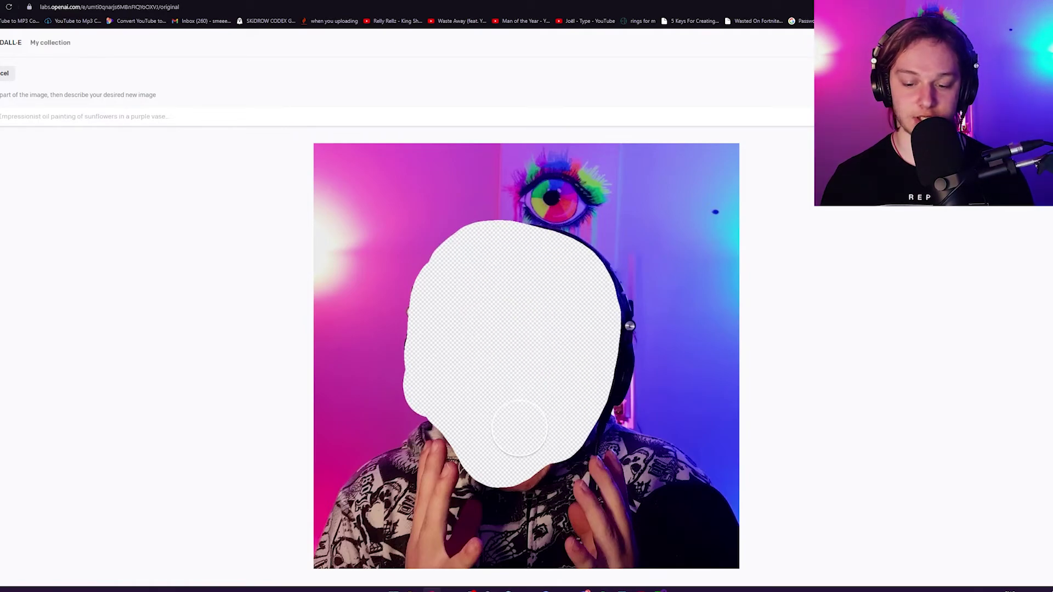
drag(589, 382, 625, 252)
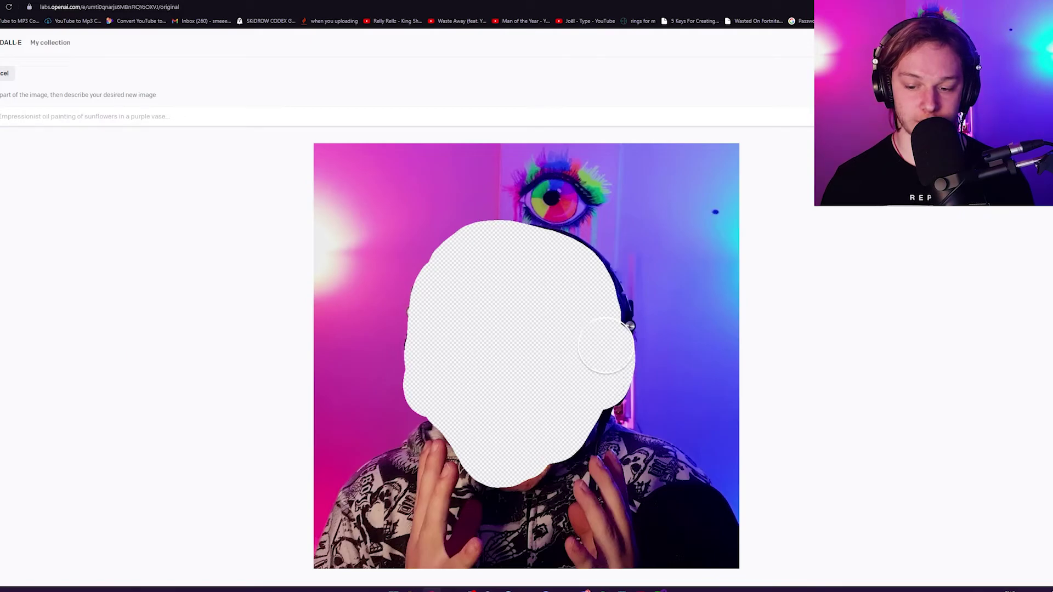
Step: Replace the description with 'monkey looking surprised' and generate the edits
click(90, 116)
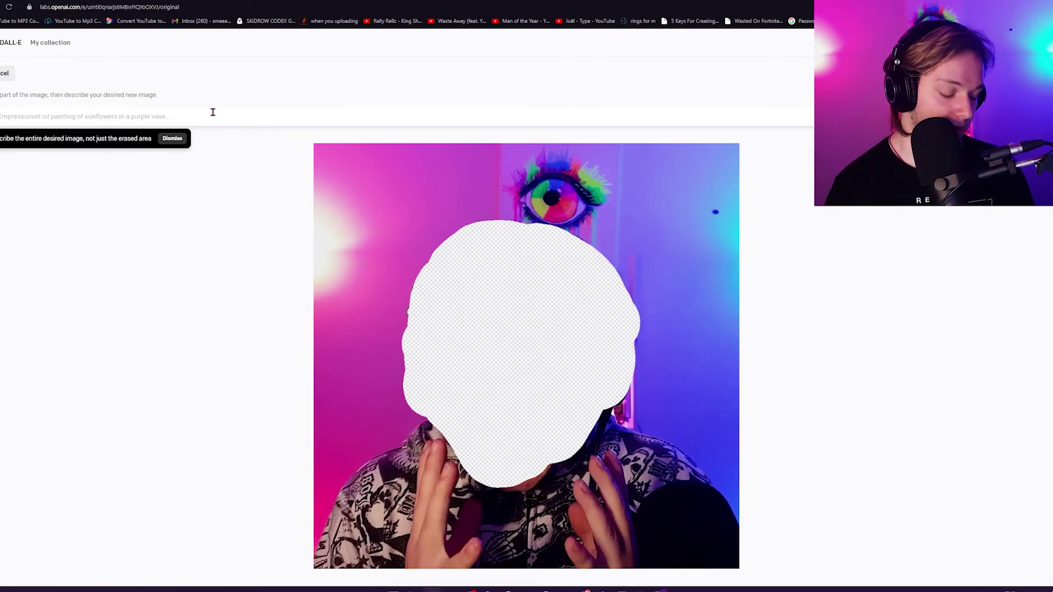
text(monkey head)
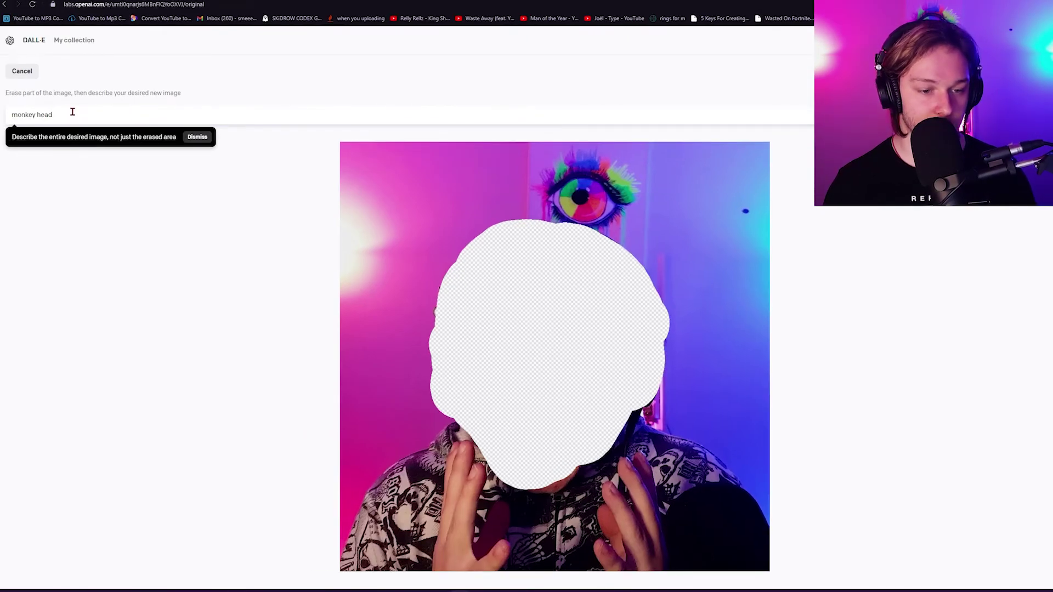
key(ctrl+a)
text(m)
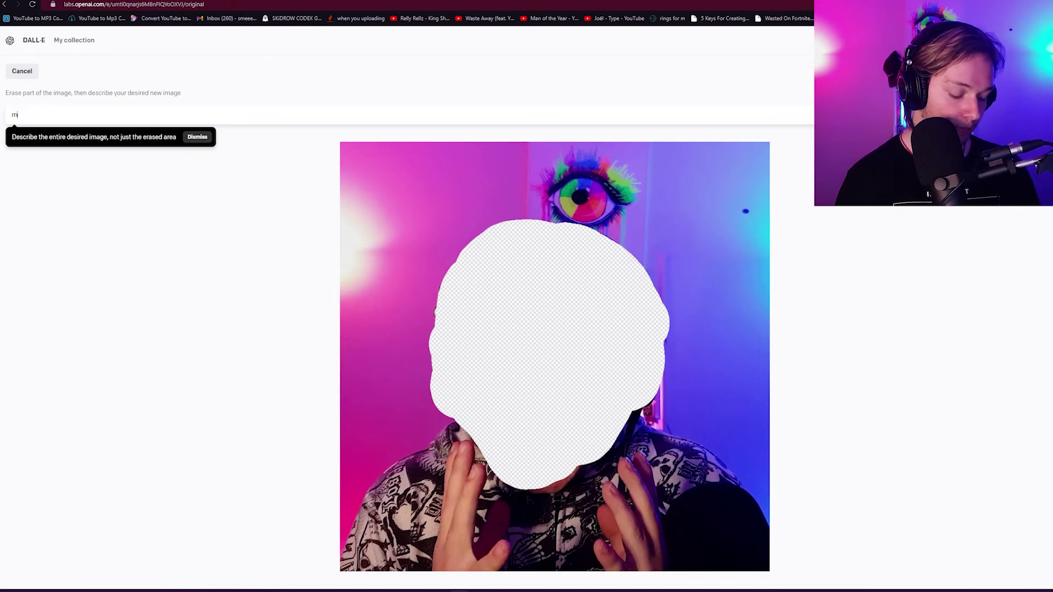
text(onkey looking s)
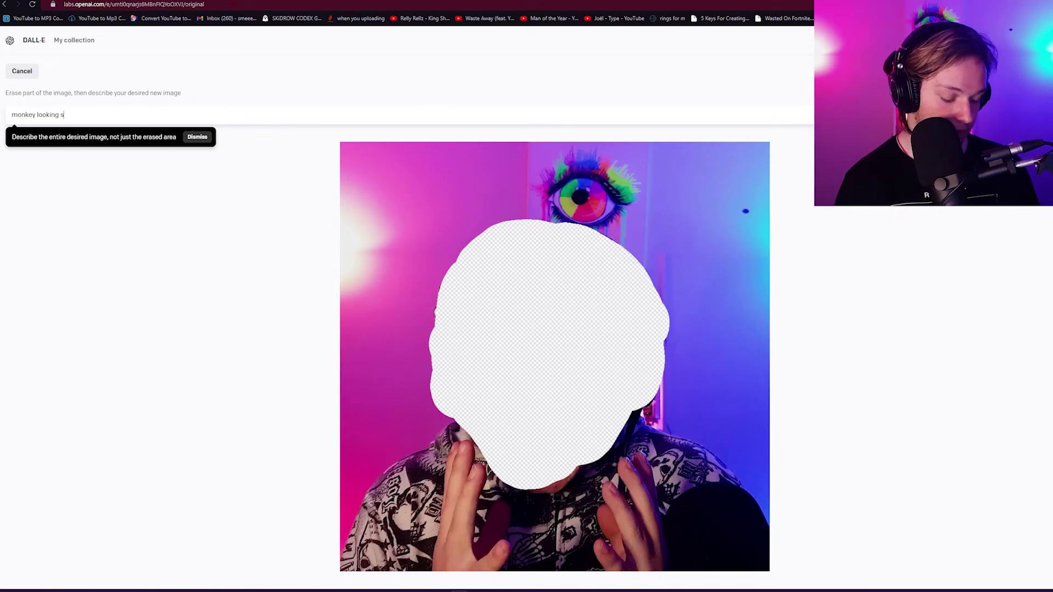
text(upprised)
key(Return)
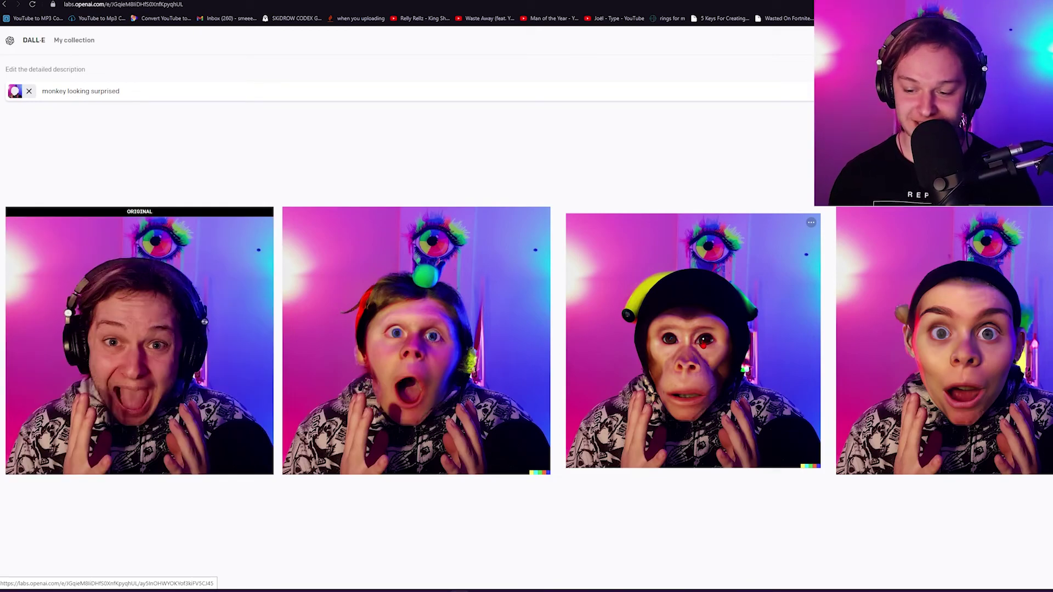
Step: View the monkey-faced edit enlarged, then open quick actions for it in the results grid
click(704, 347)
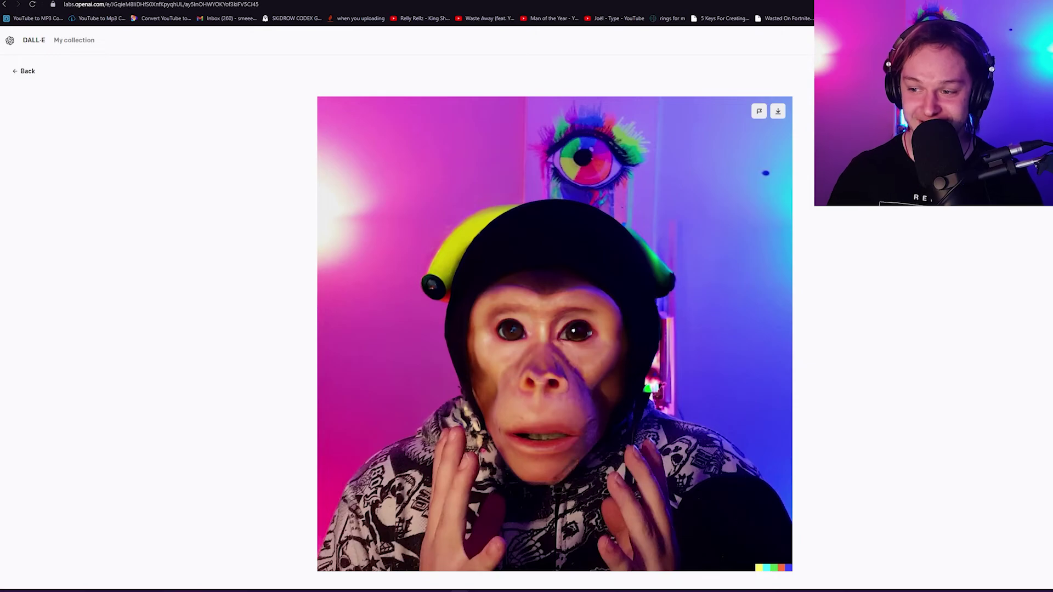
key(alt+Left)
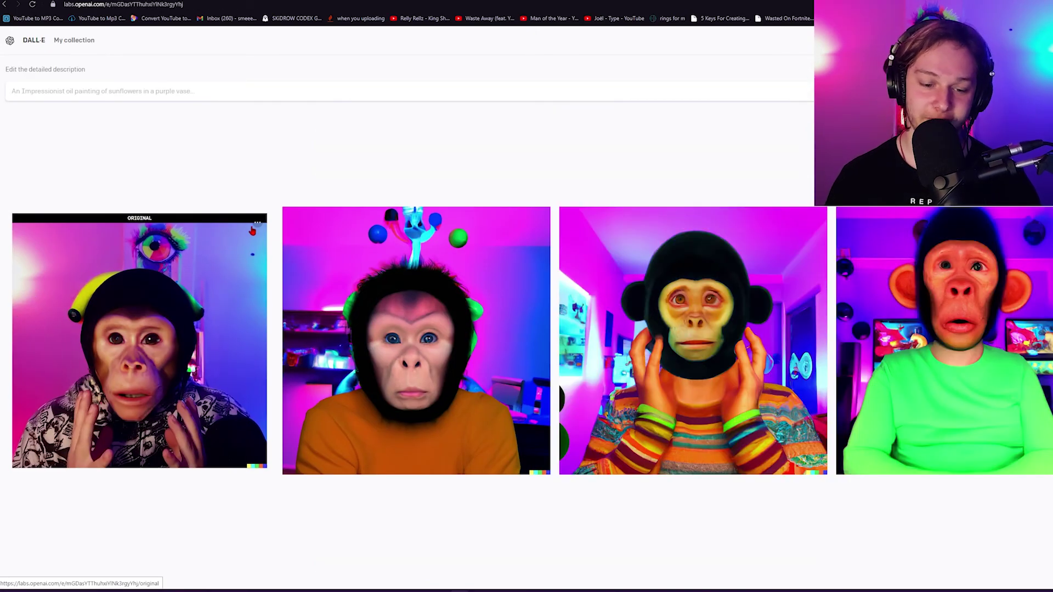
click(257, 224)
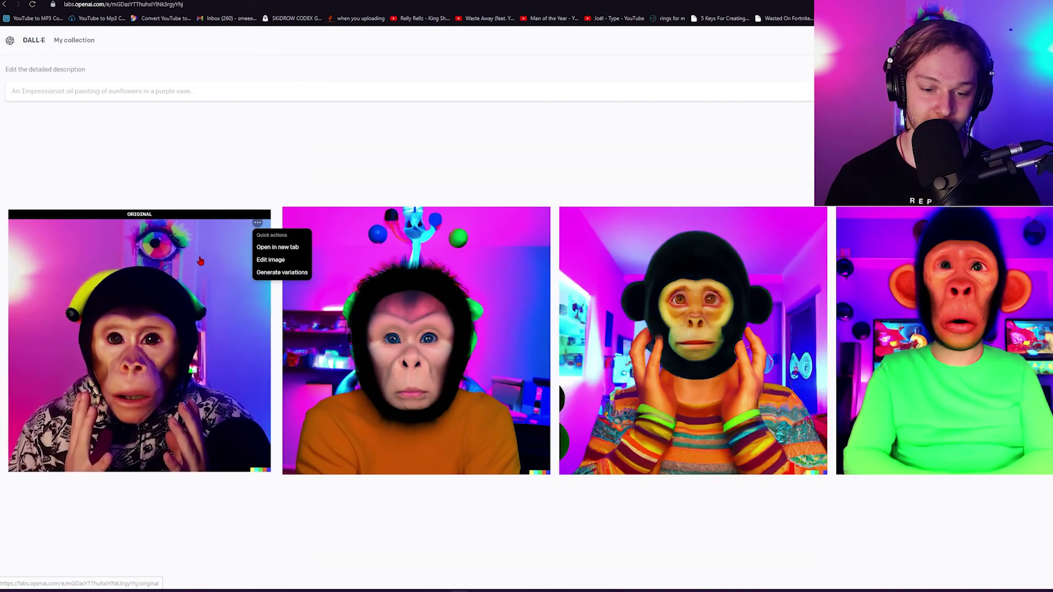